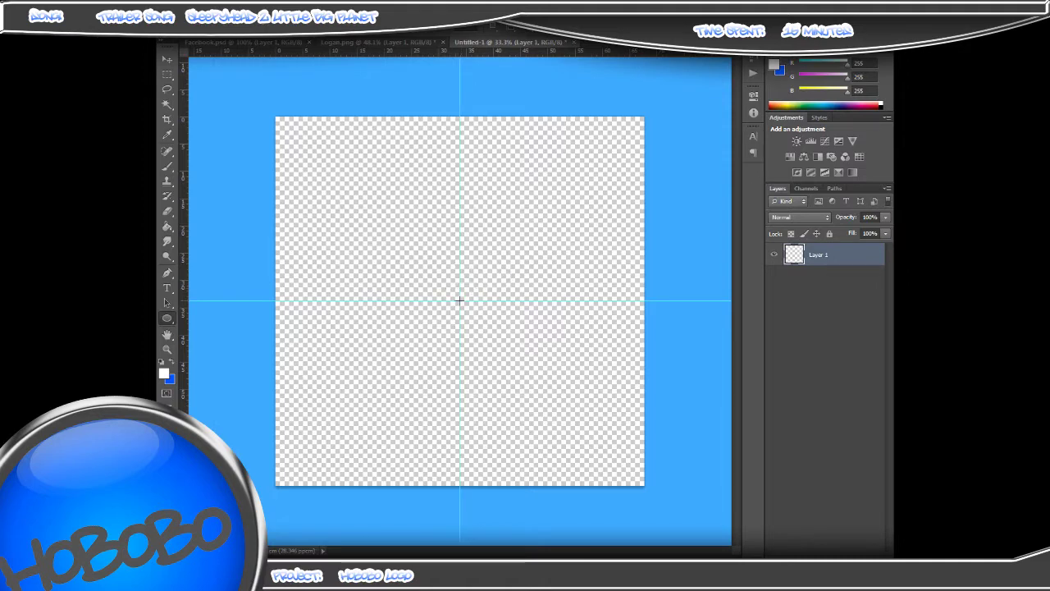
- Draw a trial circle from the guide intersection, then undo it to leave the canvas empty
drag(459, 299, 693, 144)
key(ctrl+z)
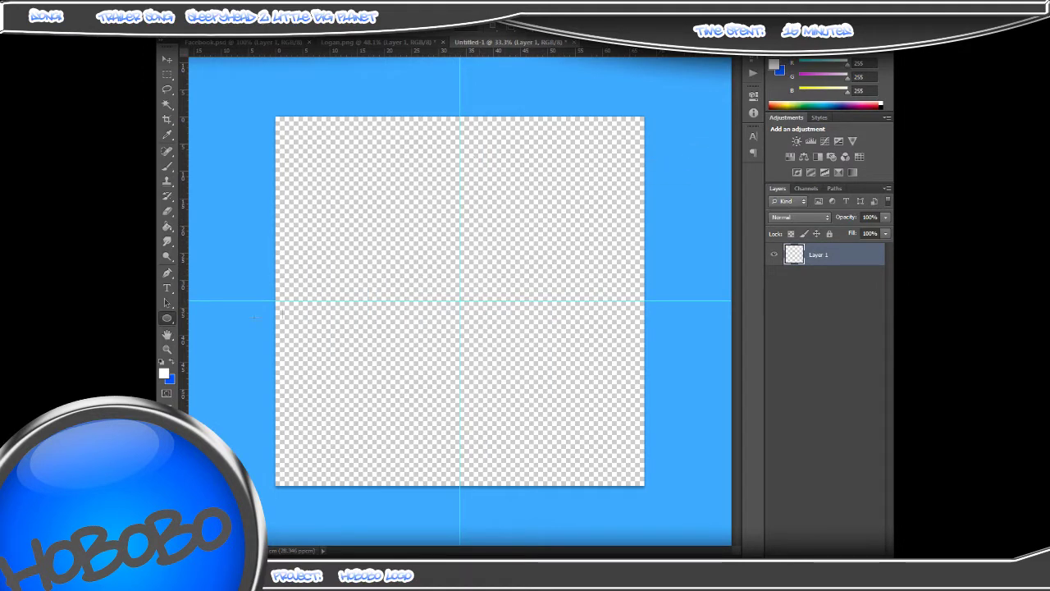
- Draw a centred circle and a smaller inner circle, then hide the inner one
drag(459, 301, 617, 144)
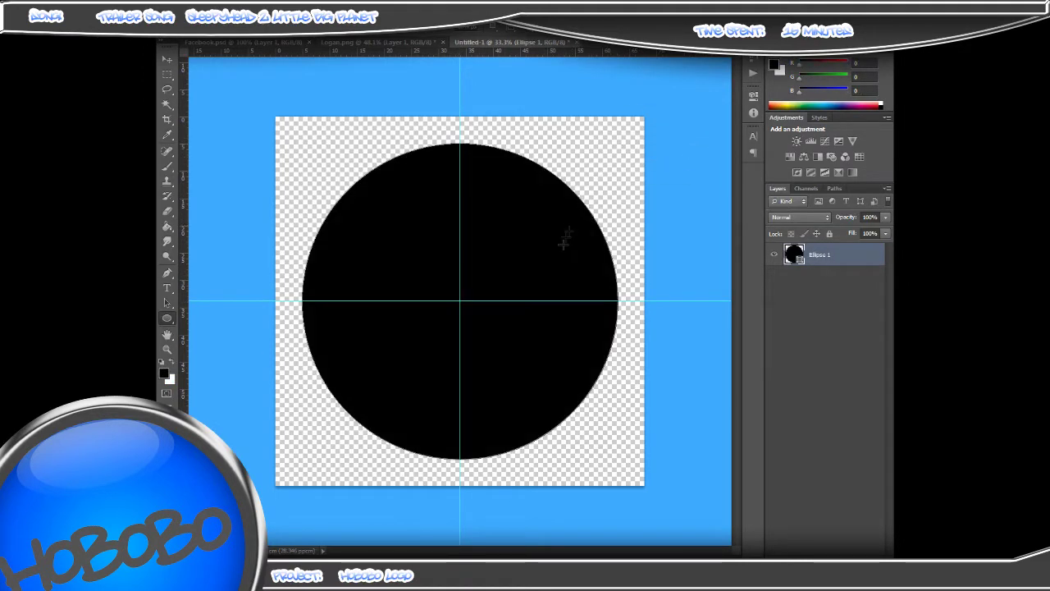
drag(459, 302, 588, 174)
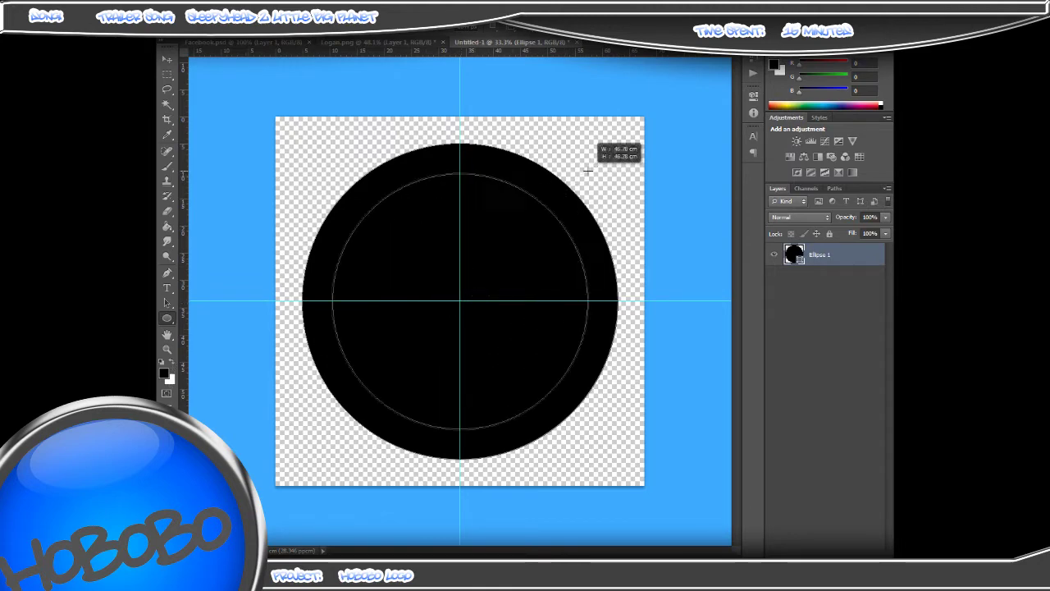
click(820, 277)
right_click(826, 276)
click(722, 133)
- Add Bevel & Emboss to Ellipse 1 with a larger size, depth 154 and Normal shadow mode
click(630, 202)
drag(779, 245, 803, 248)
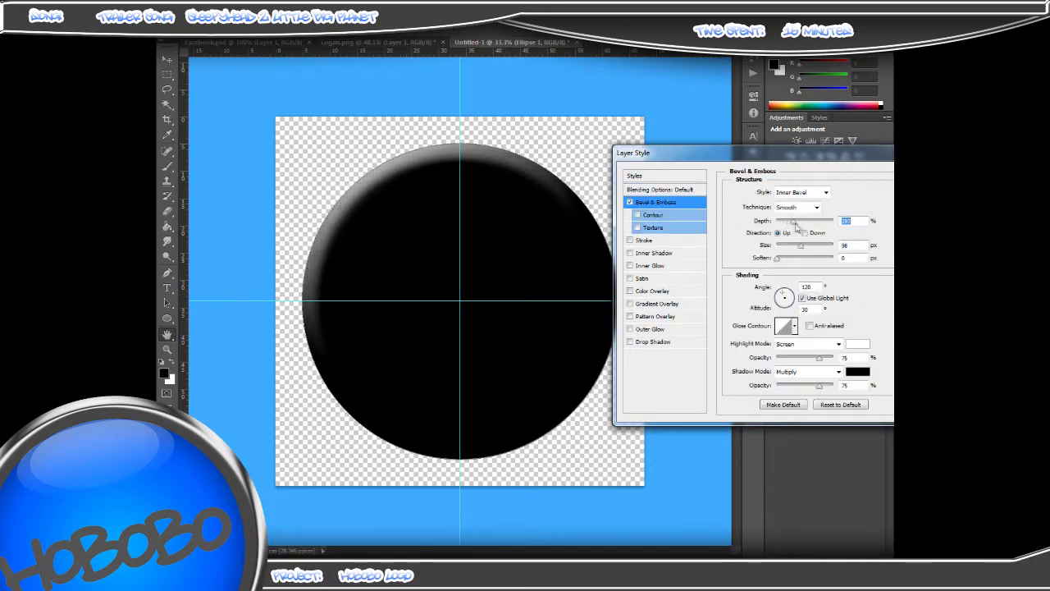
drag(795, 226, 784, 222)
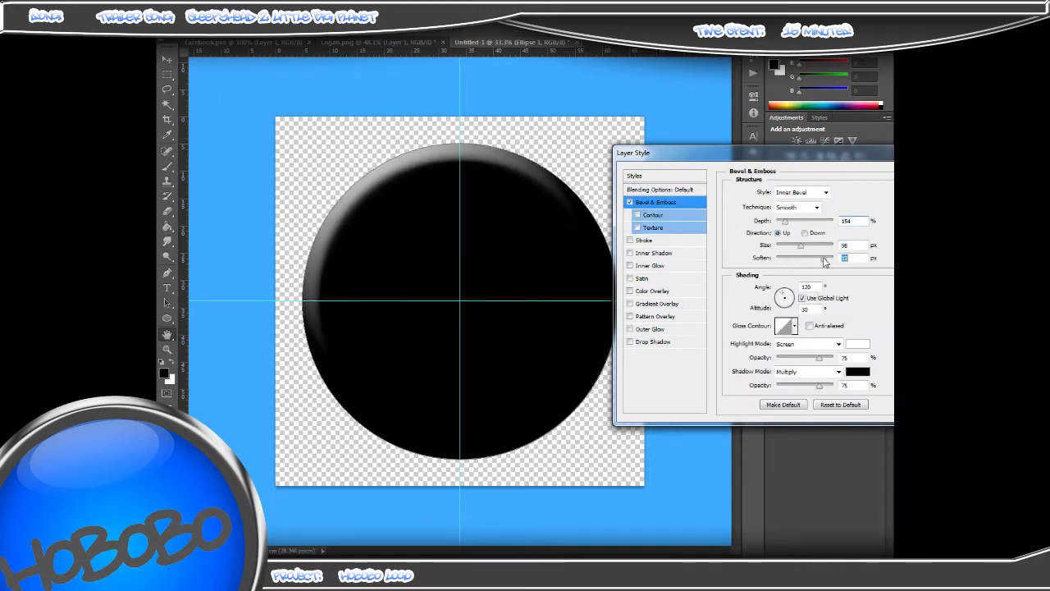
click(837, 343)
click(838, 344)
click(837, 372)
click(785, 74)
- Give the bevel a multi-peak gloss contour and a lighting angle of 87 degrees
click(786, 326)
key(Escape)
click(795, 326)
click(787, 379)
drag(785, 300, 786, 291)
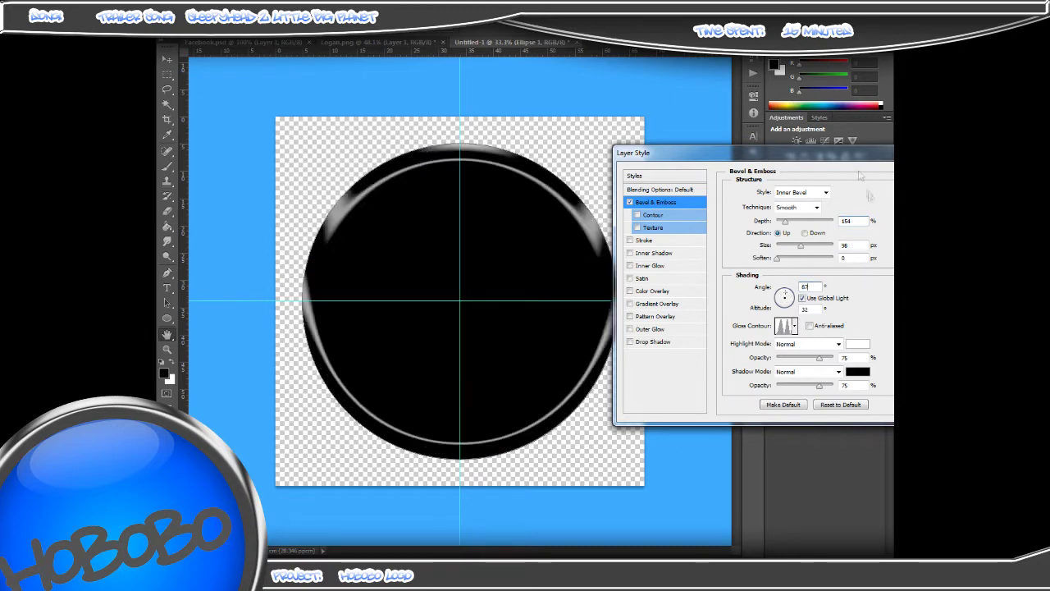
drag(698, 153, 632, 161)
- Add a light grey Color Overlay to Ellipse 1 at 41% opacity
click(564, 312)
click(591, 312)
click(564, 311)
click(564, 300)
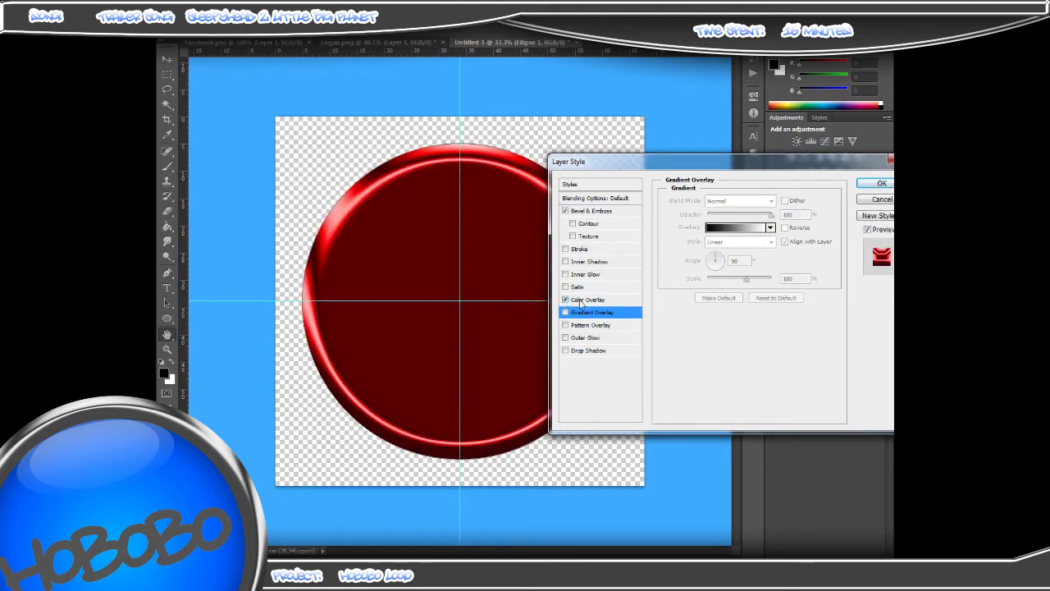
click(587, 299)
drag(764, 217, 730, 215)
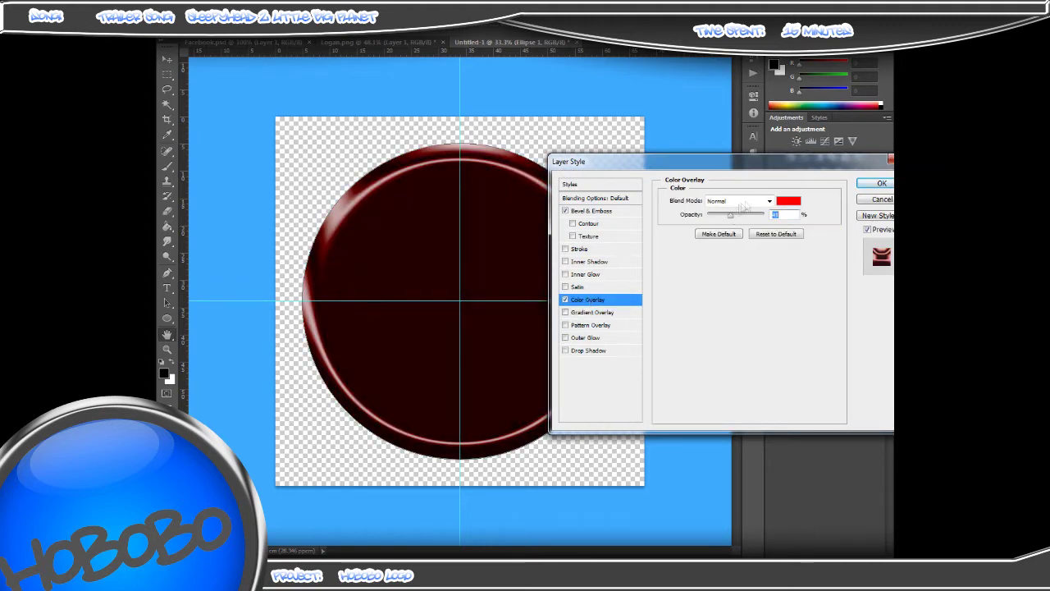
click(788, 200)
click(532, 385)
key(Return)
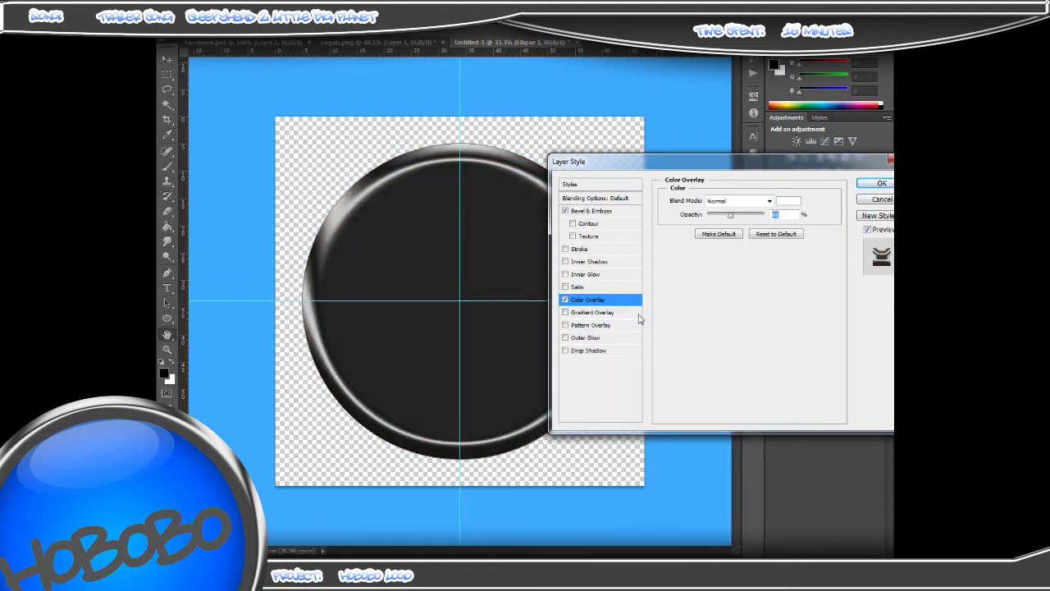
- Raise the grey overlay to 100% opacity, apply the style, and show the inner black circle
click(565, 311)
click(591, 312)
click(564, 312)
click(588, 299)
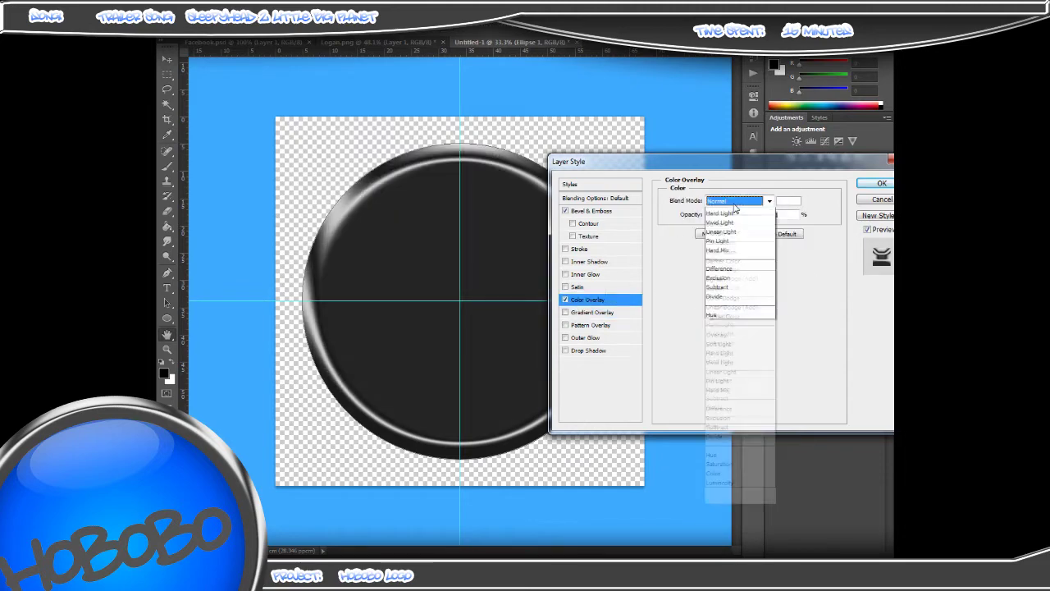
mouse_move(730, 215)
mouse_down()
mouse_move(764, 215)
mouse_move(753, 217)
mouse_up()
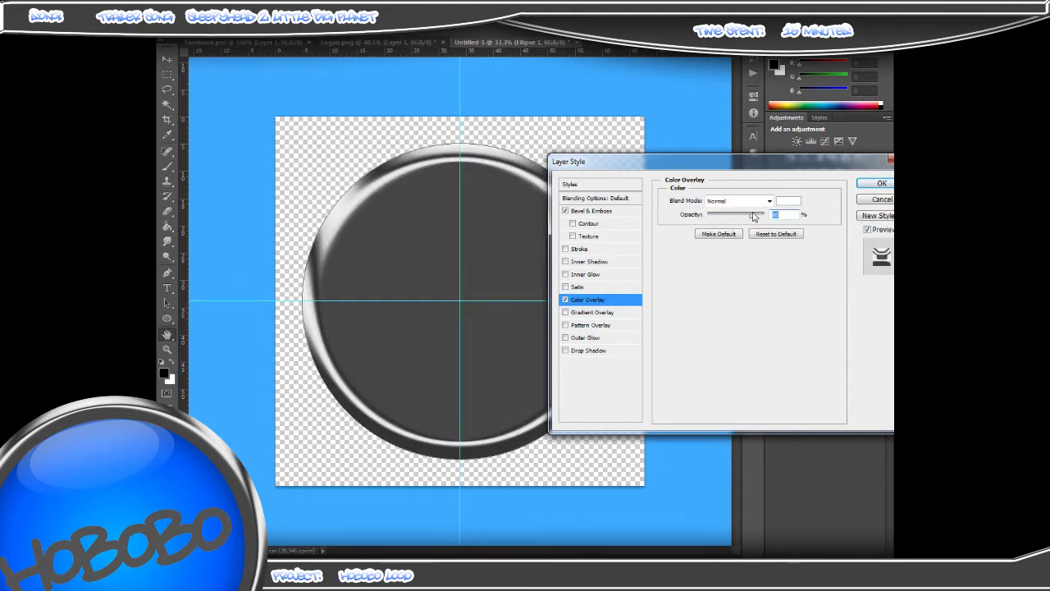
drag(623, 162, 586, 433)
click(845, 454)
click(774, 256)
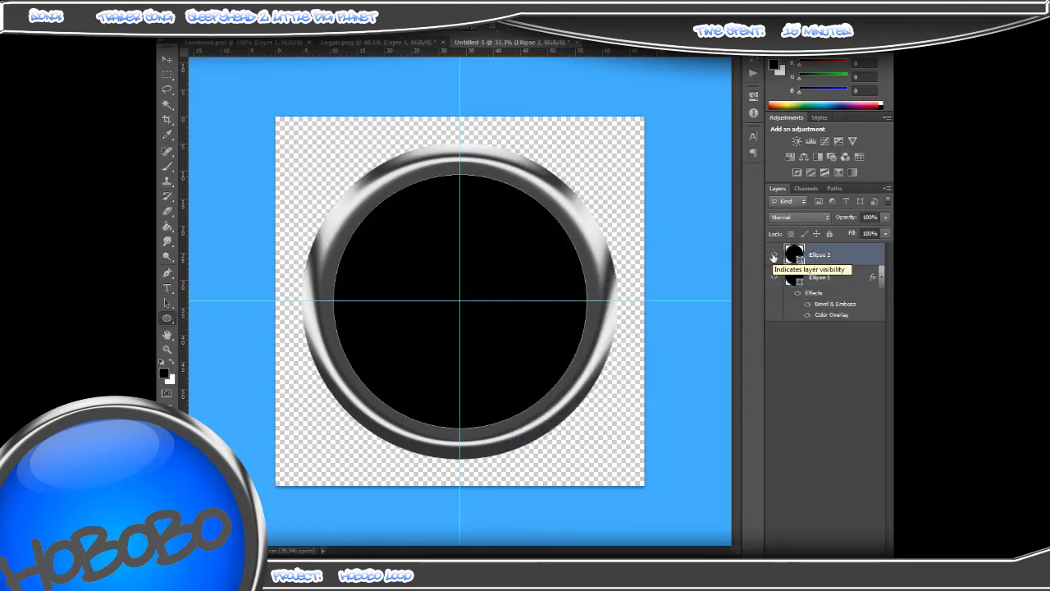
- Delete the inner circle and draw a larger black circle at the centre
key(Delete)
drag(466, 337, 678, 195)
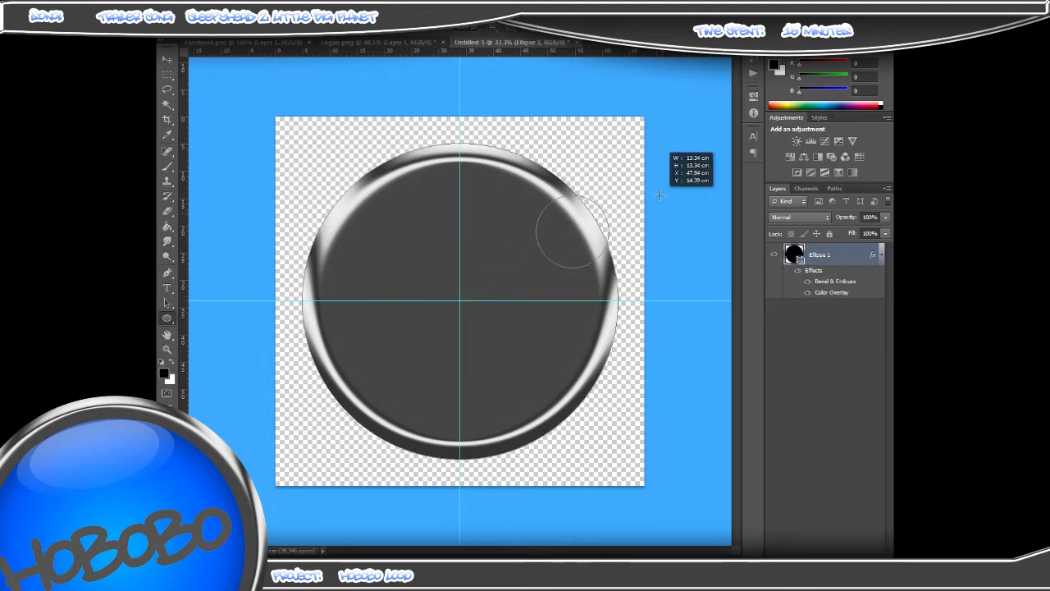
drag(678, 196, 459, 302)
key(ctrl+z)
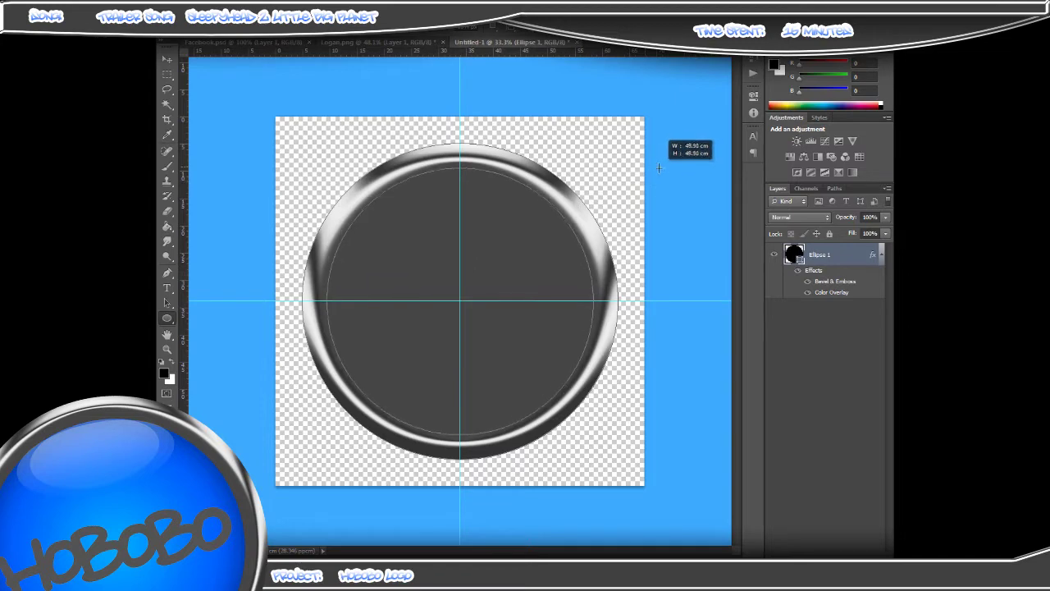
drag(569, 235, 648, 172)
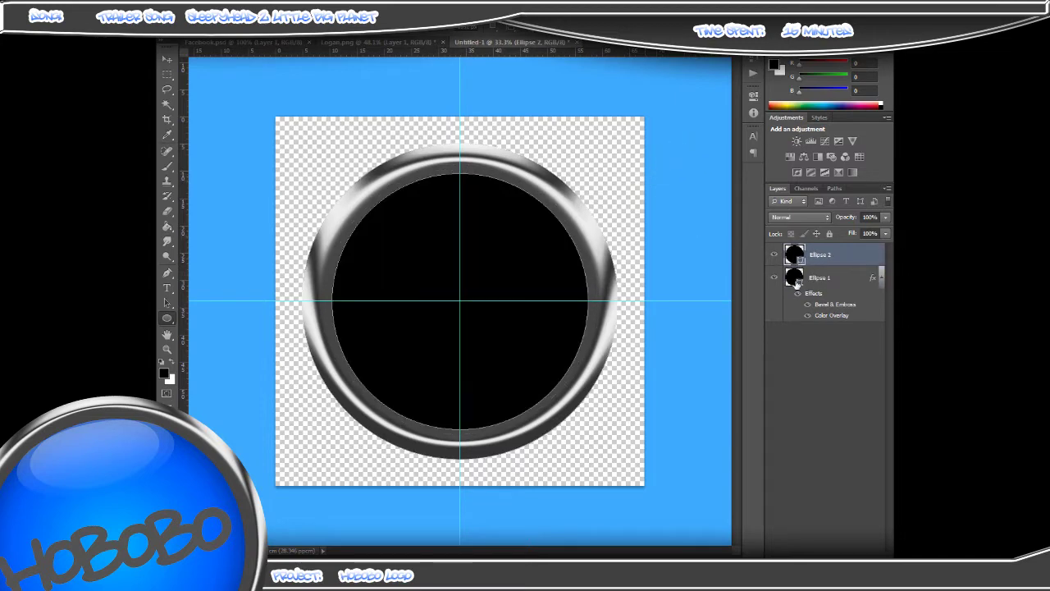
- Adjust Ellipse 1's Bevel & Emboss so its size becomes 59 px
right_click(796, 282)
click(731, 134)
click(548, 346)
mouse_move(678, 366)
mouse_down()
mouse_move(686, 393)
mouse_move(682, 371)
mouse_move(696, 371)
mouse_move(688, 371)
mouse_up()
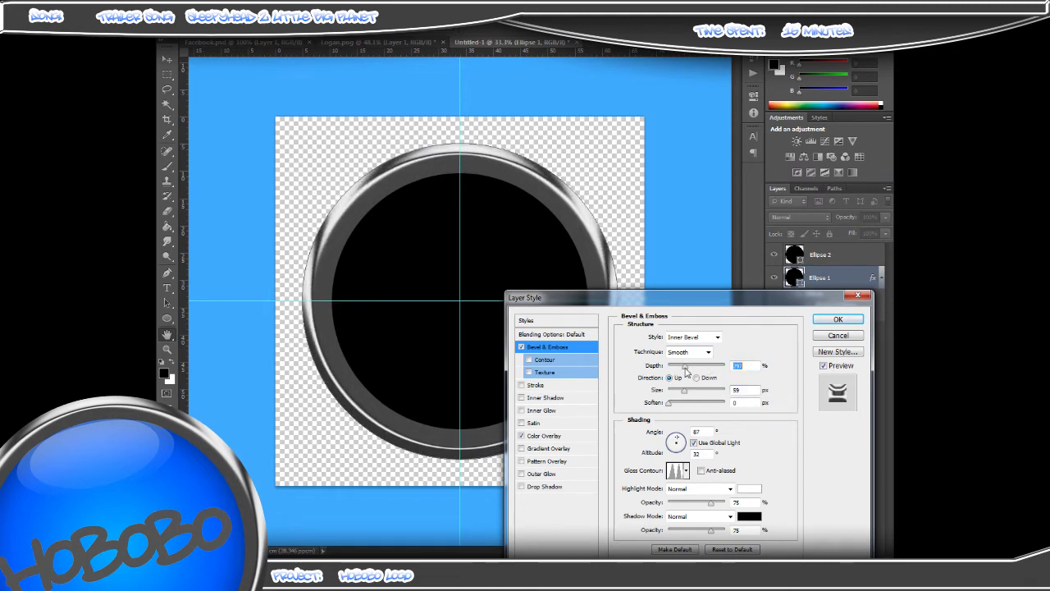
- Redraw the inner black circle slightly larger and open its layer options
key(Return)
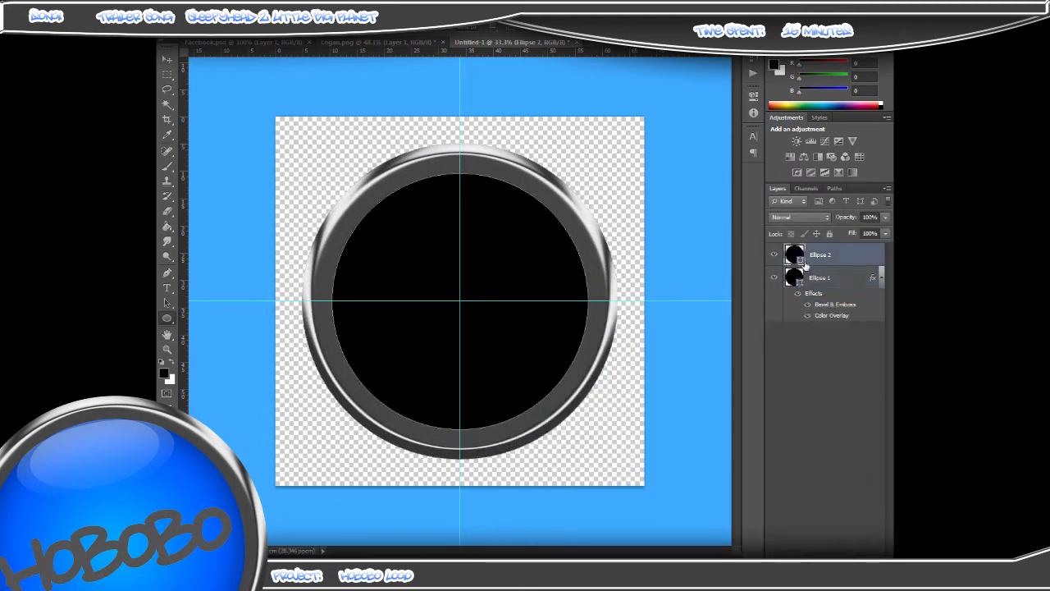
drag(460, 301, 654, 167)
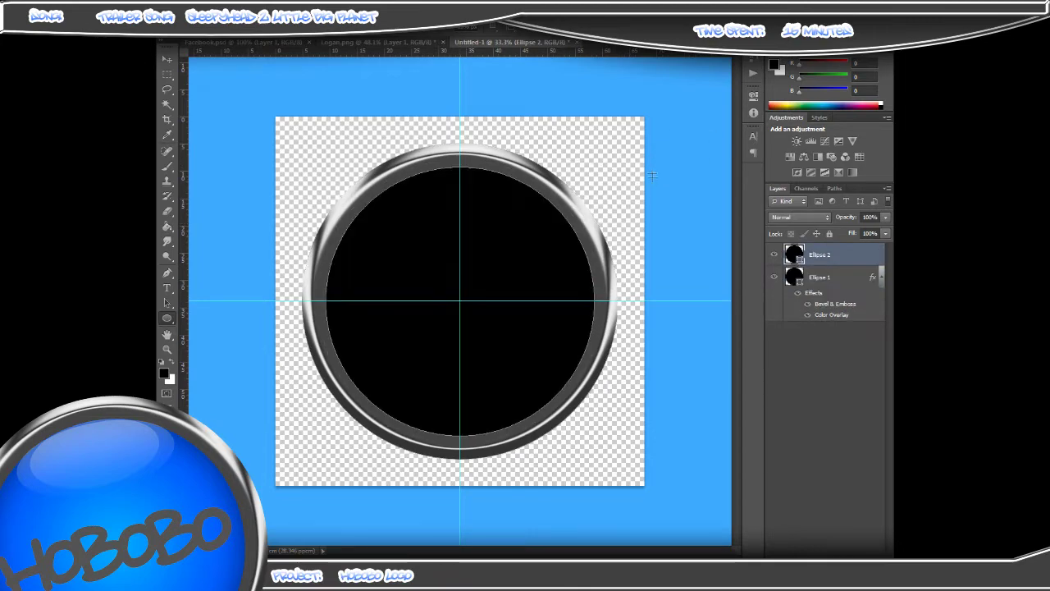
right_click(823, 260)
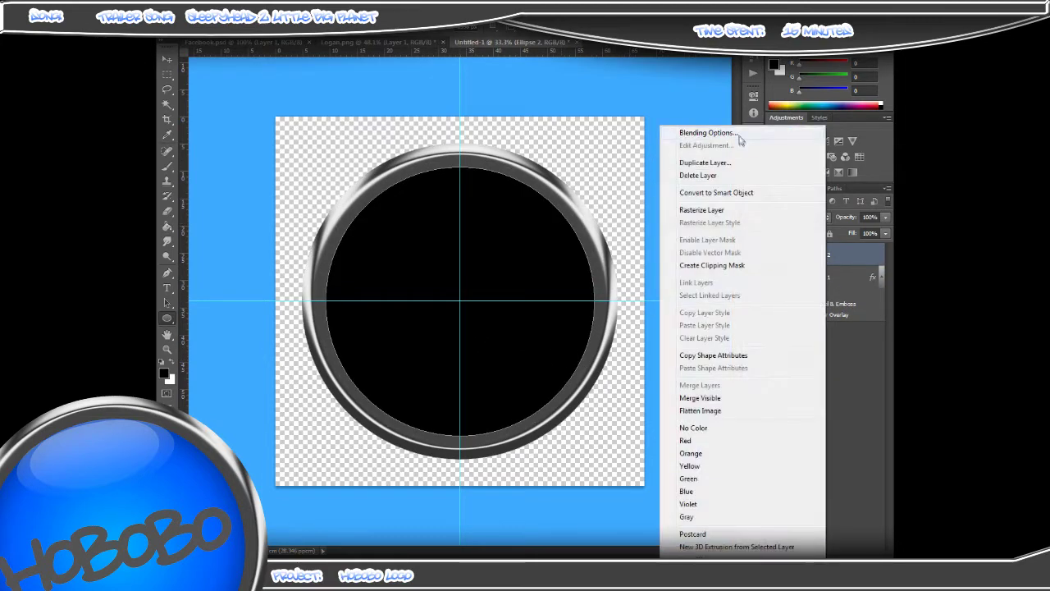
- Add a Gradient Overlay to the inner Ellipse 2 circle
click(813, 134)
click(520, 436)
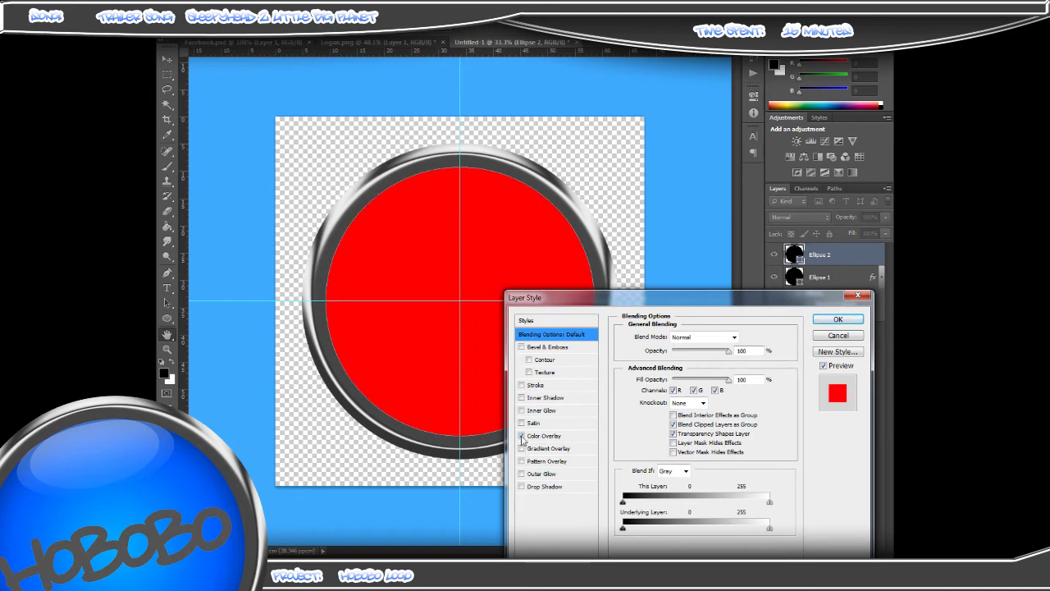
click(521, 435)
click(548, 448)
- Set the gradient's stops to cyan on the left and bright blue on the right
click(681, 370)
double_click(462, 474)
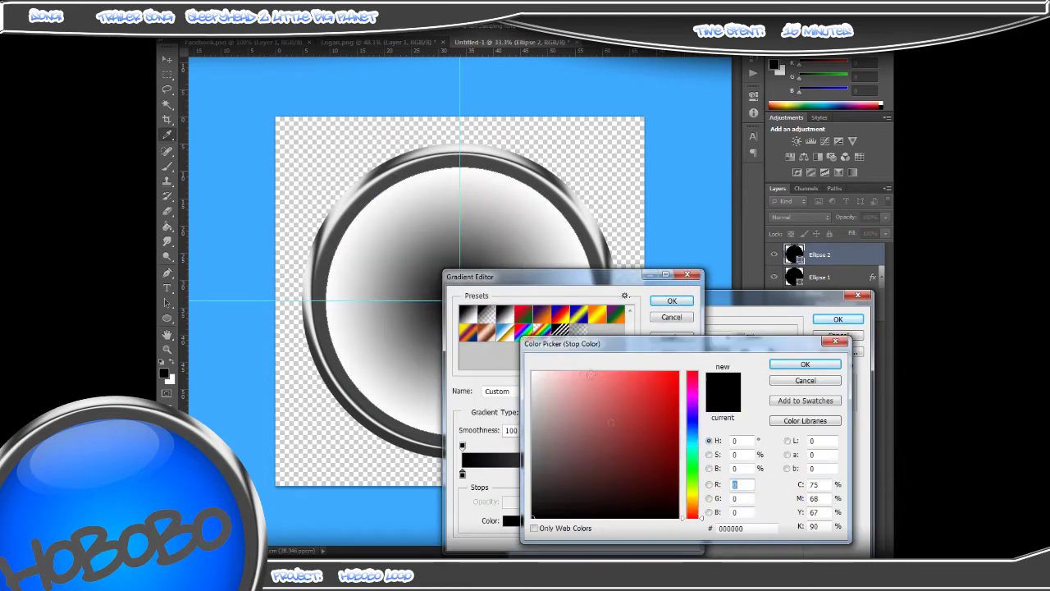
click(693, 451)
click(607, 385)
click(805, 363)
double_click(683, 474)
drag(685, 480, 687, 443)
click(672, 377)
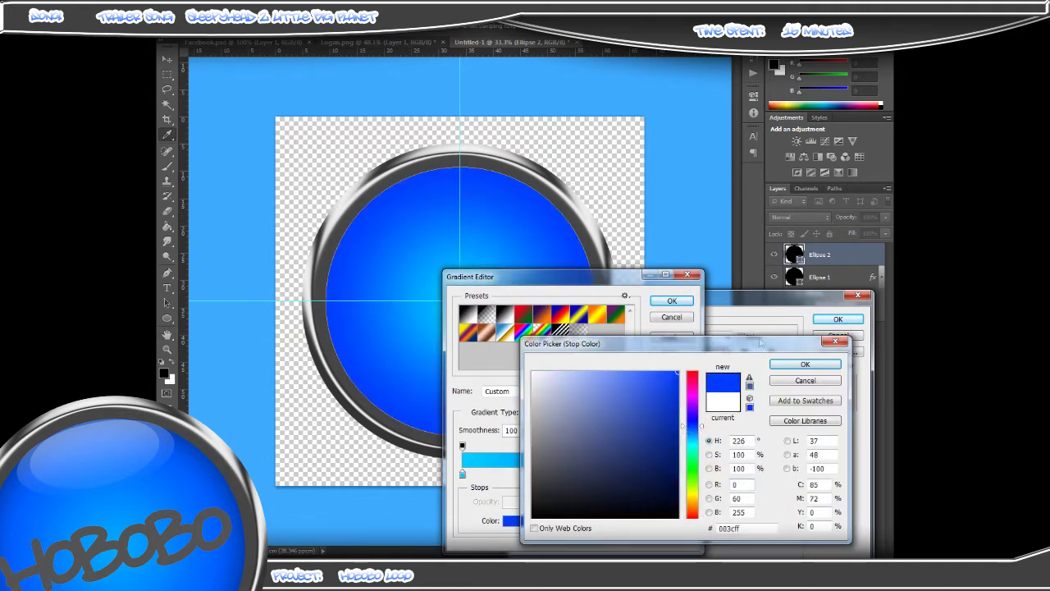
click(805, 364)
- Use the Foreground to Background gradient with a light cyan-blue left stop and bright blue right stop
click(504, 331)
click(468, 313)
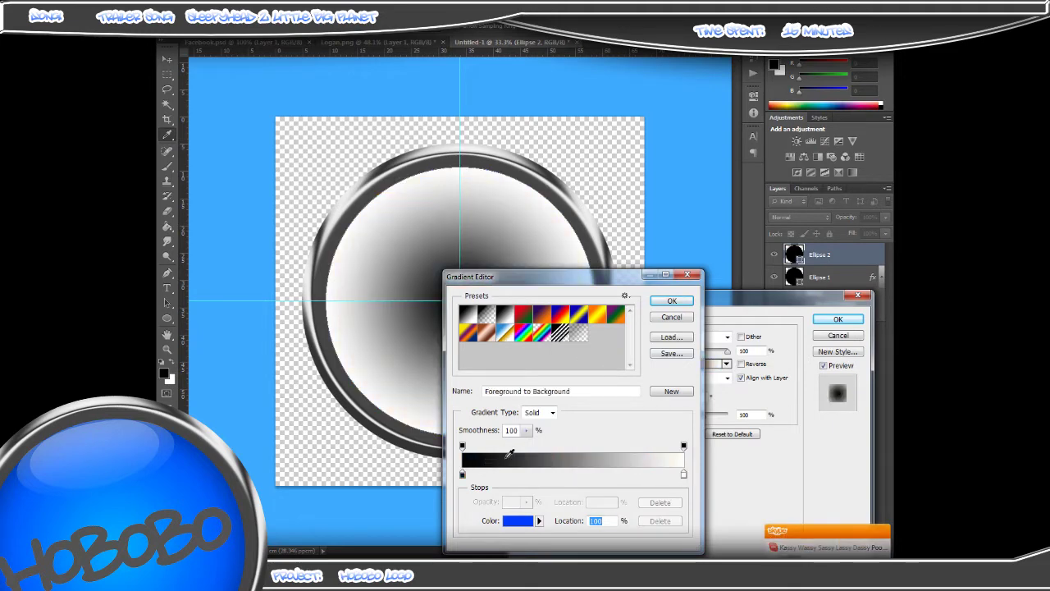
double_click(462, 475)
click(693, 443)
click(805, 364)
double_click(684, 474)
click(692, 410)
click(677, 374)
click(805, 364)
double_click(462, 475)
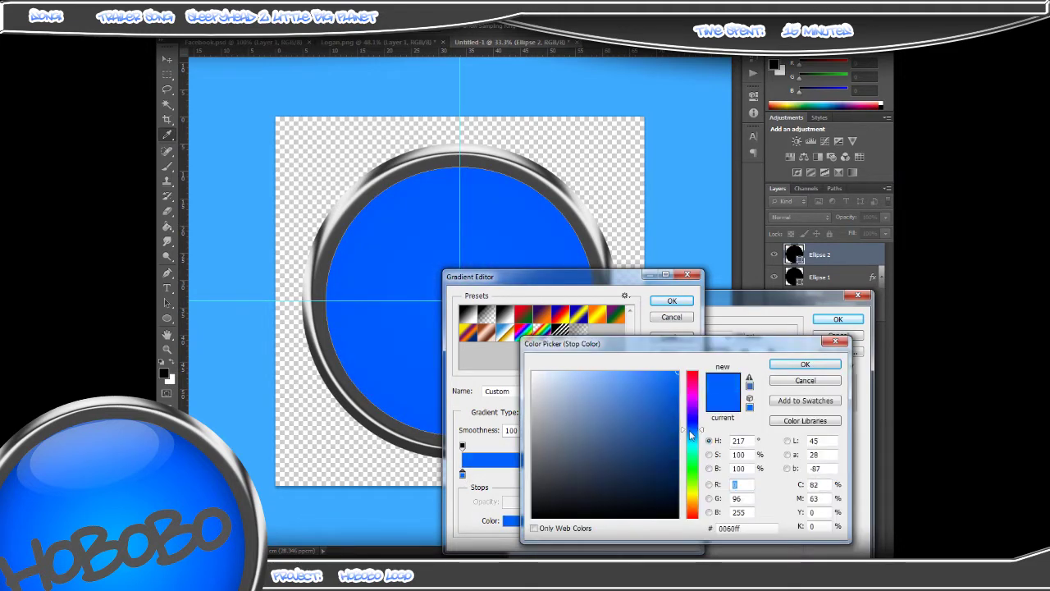
click(692, 435)
click(805, 363)
key(Return)
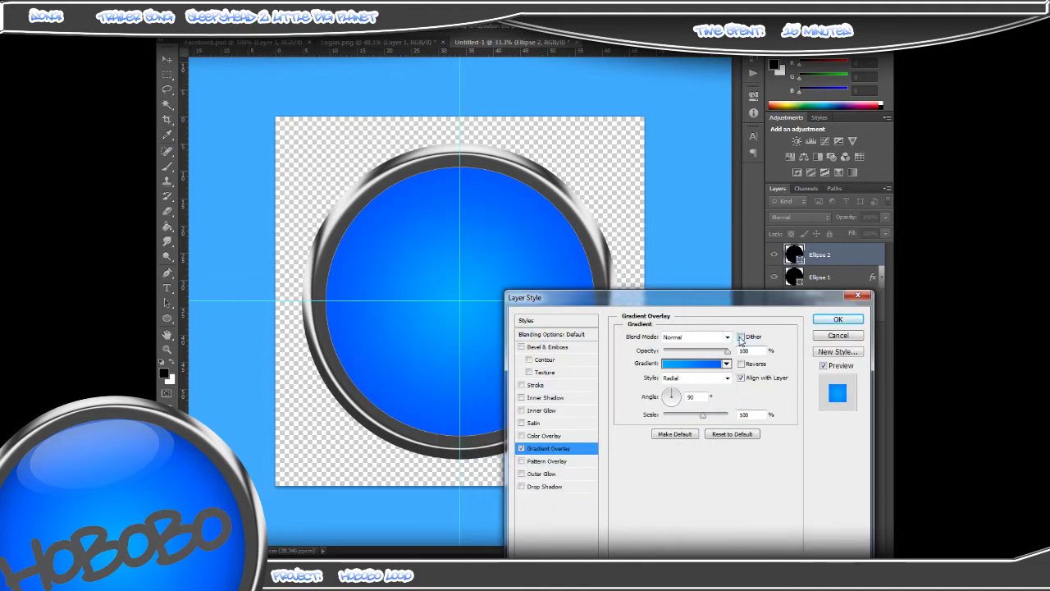
- Lower the radial gradient's Scale, then add an Inner Glow in Normal blend mode
drag(727, 419, 699, 410)
click(544, 397)
click(520, 397)
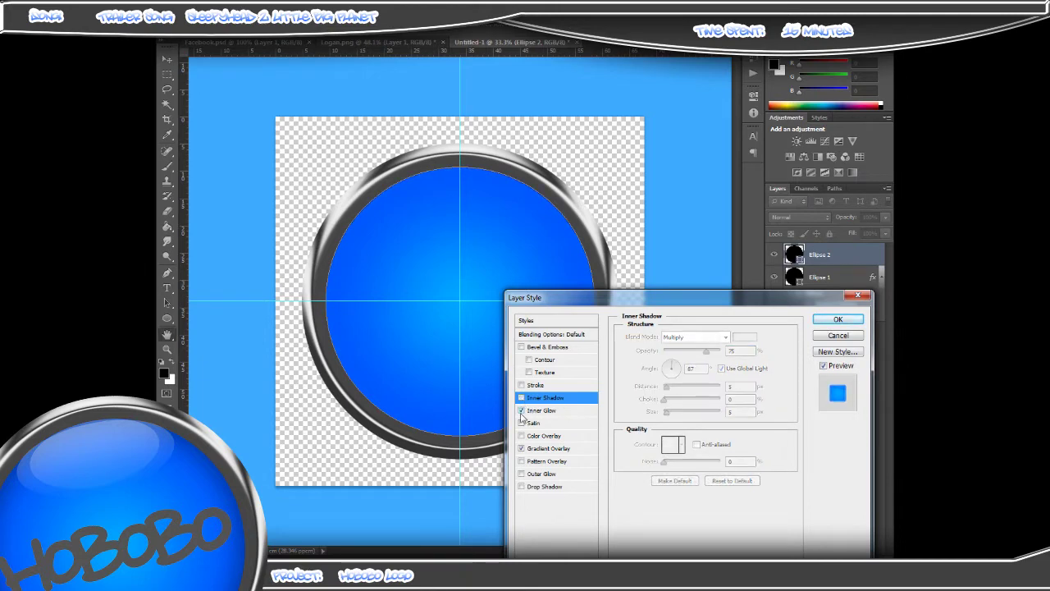
click(542, 410)
click(725, 337)
click(672, 49)
- Make the inner glow black with a larger size and 100% range, and apply the style
click(652, 378)
click(528, 534)
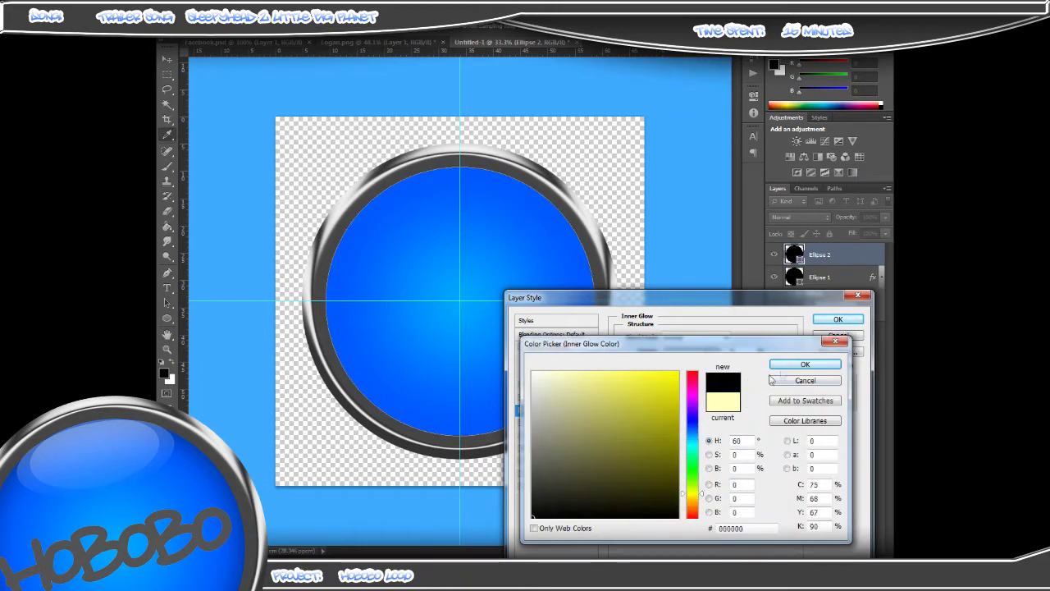
key(Return)
double_click(731, 351)
drag(666, 447, 670, 447)
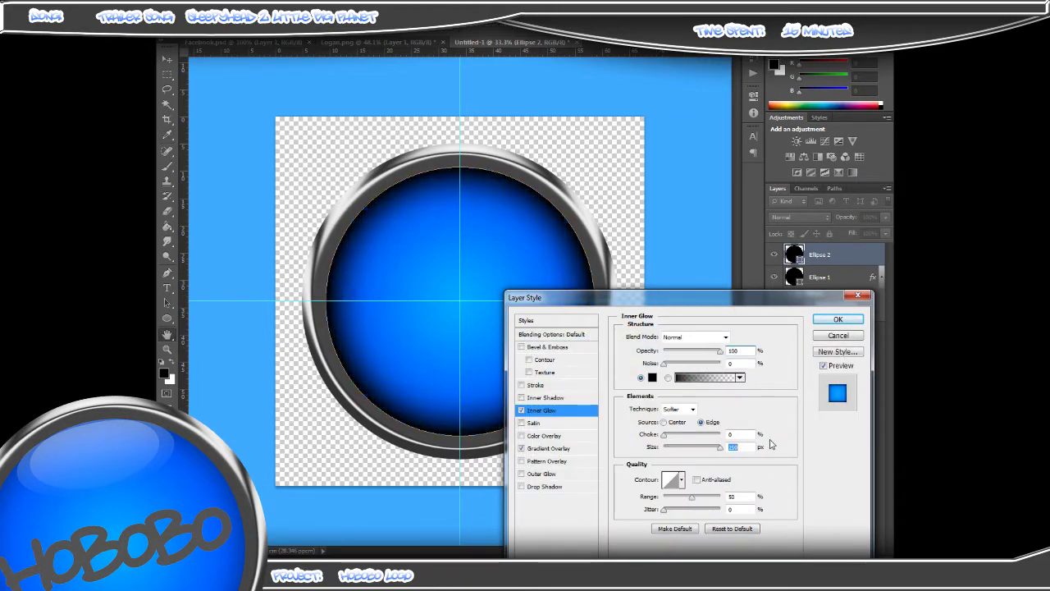
drag(670, 447, 687, 449)
drag(685, 501, 721, 499)
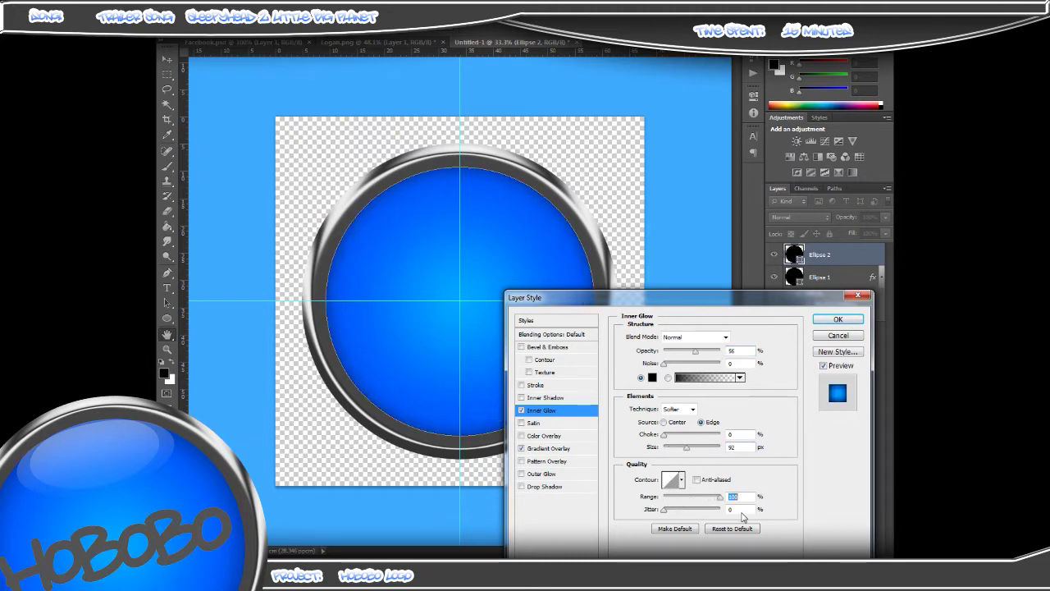
click(824, 322)
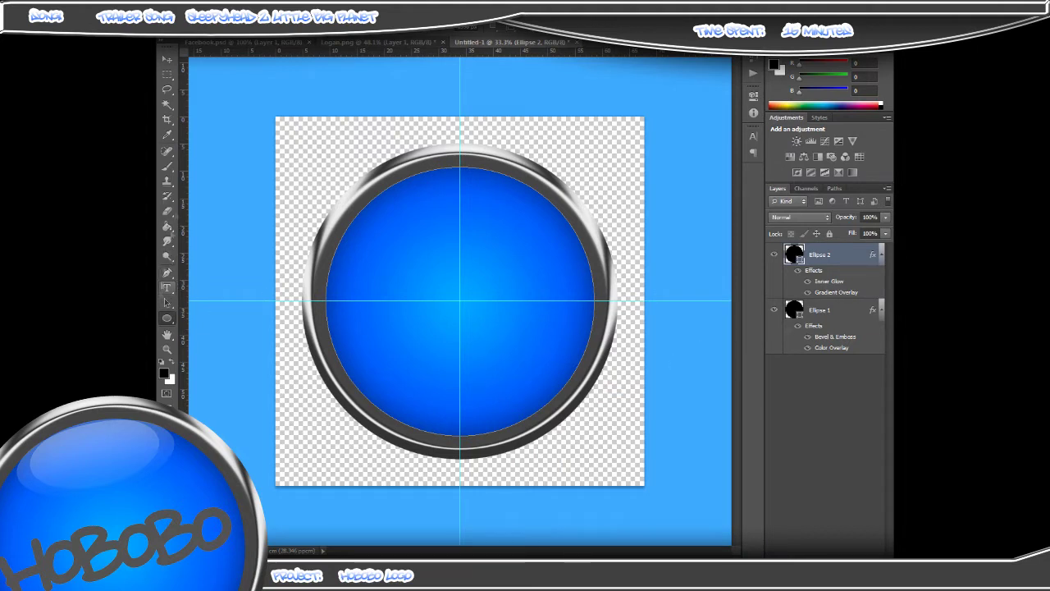
- Start a new horizontal text layer using a graffiti-style font
click(164, 287)
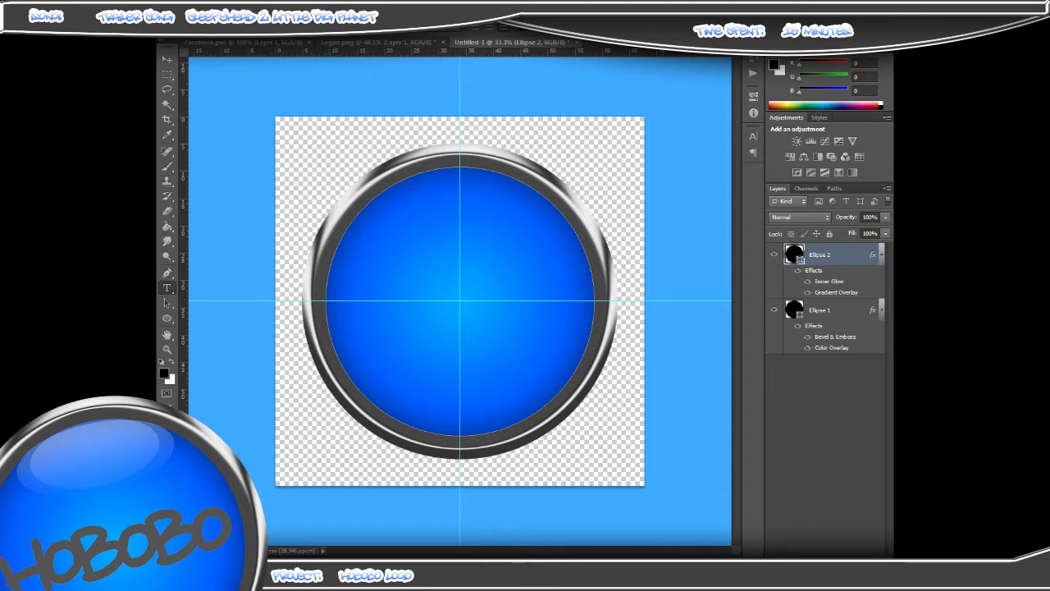
key(ctrl+shift+alt+n)
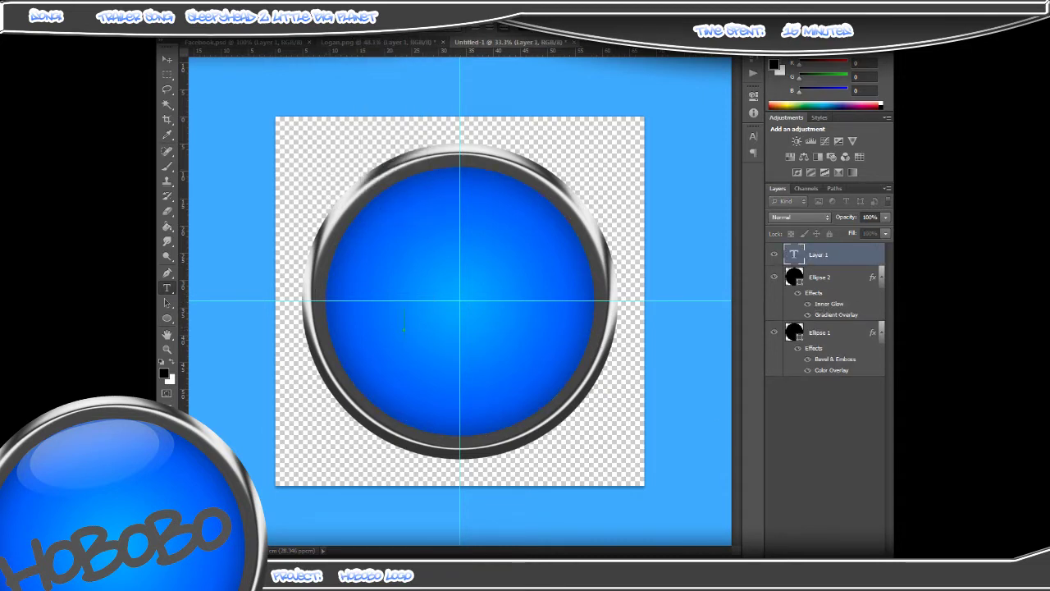
click(302, 24)
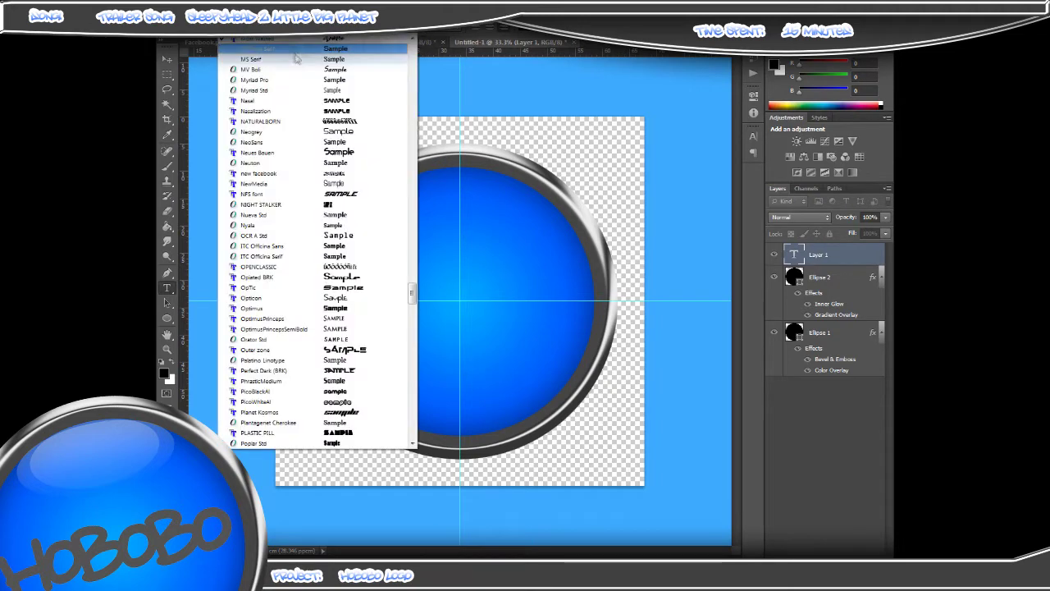
drag(413, 297, 413, 49)
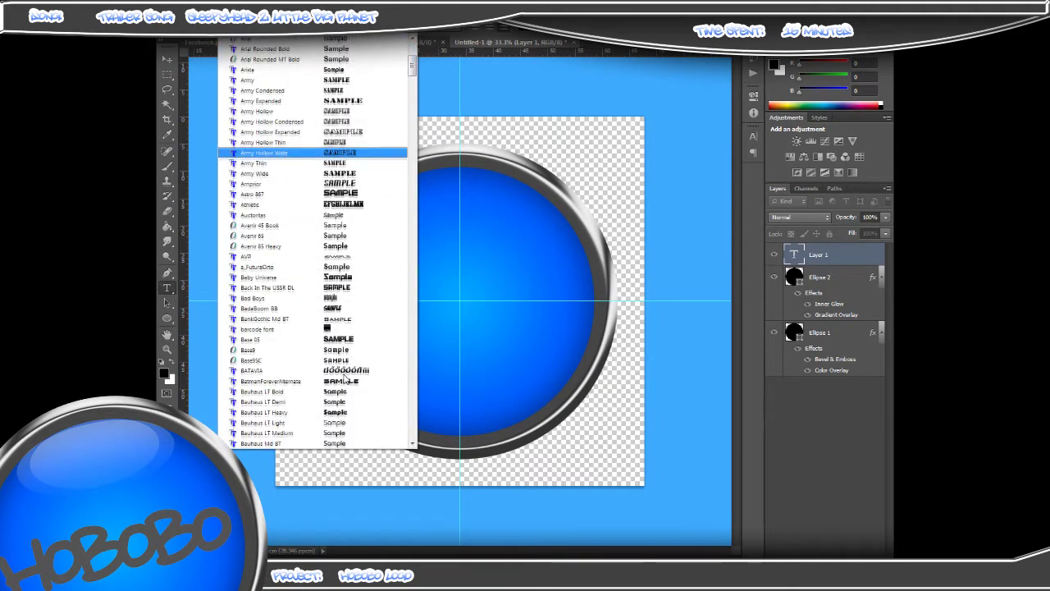
click(329, 363)
- Type 'HOBOBO', enlarge it, and move it onto the button
text(HOBOBO)
key(ctrl+shift+l)
drag(581, 302, 404, 301)
click(422, 24)
click(422, 24)
key(ctrl+shift+period)
key(ctrl+shift+period)
key(ctrl+shift+period)
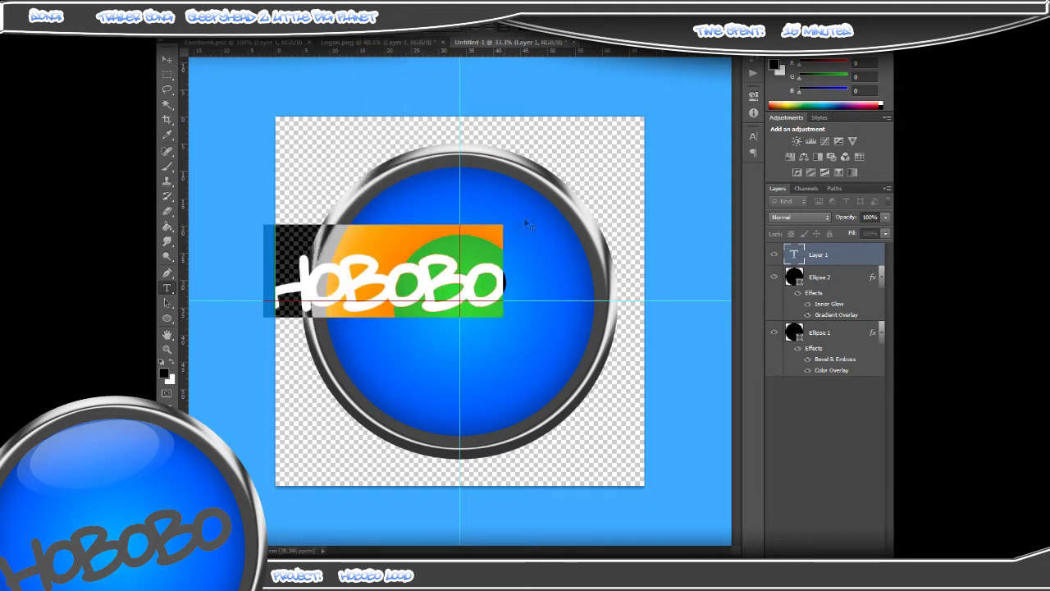
mouse_move(464, 347)
mouse_down()
mouse_move(539, 361)
mouse_move(610, 319)
mouse_up()
key(ctrl+Return)
- Rotate the HOBOBO text to tilt upward and open its blending options
key(ctrl+t)
key(Return)
right_click(829, 259)
click(698, 113)
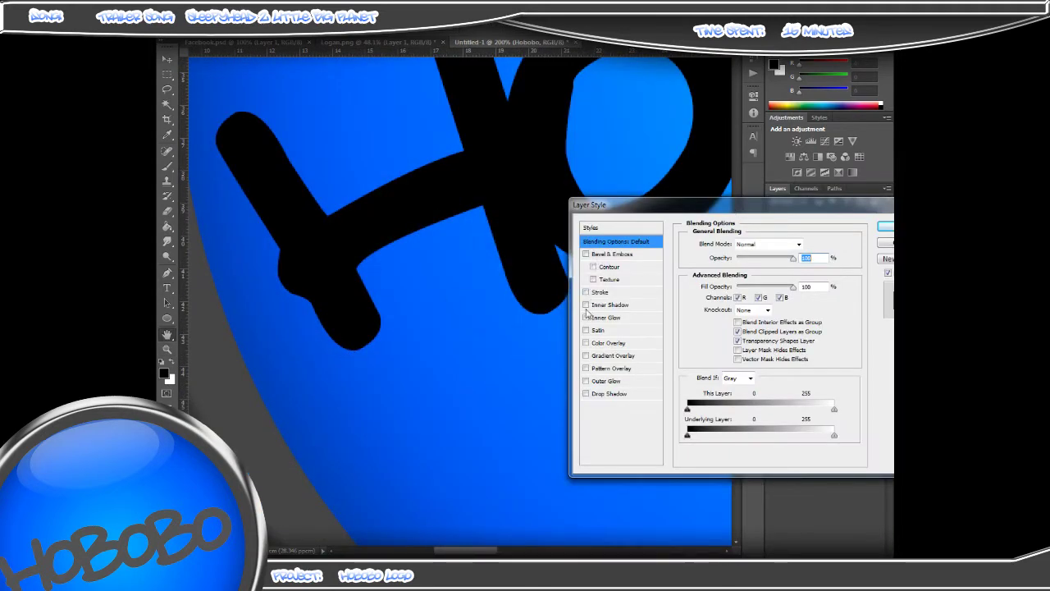
- Try a Gradient Overlay on the HOBOBO text, then turn it off
click(585, 355)
click(612, 356)
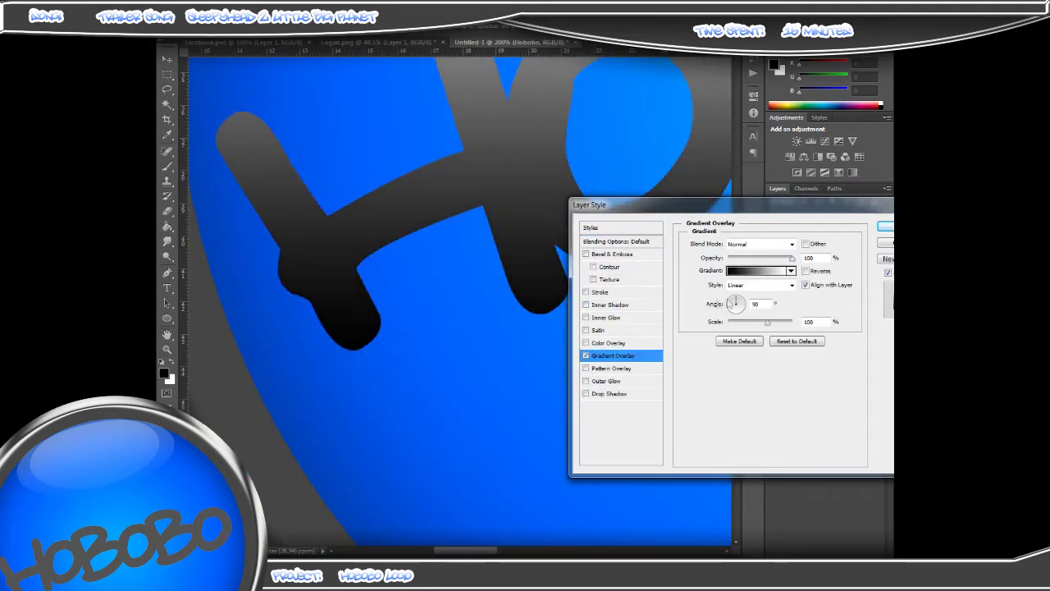
click(761, 285)
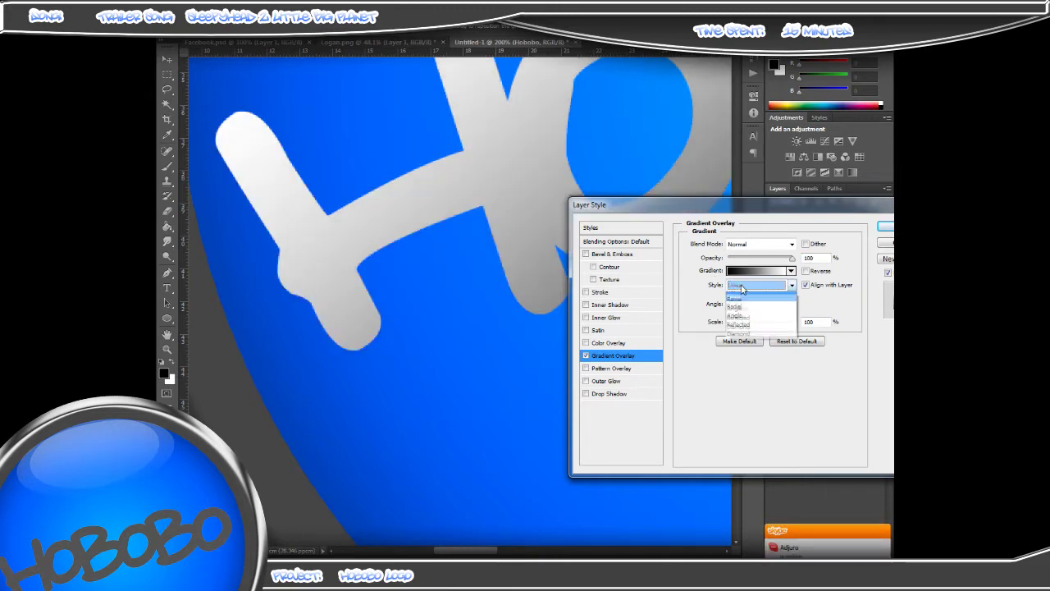
click(517, 375)
click(461, 476)
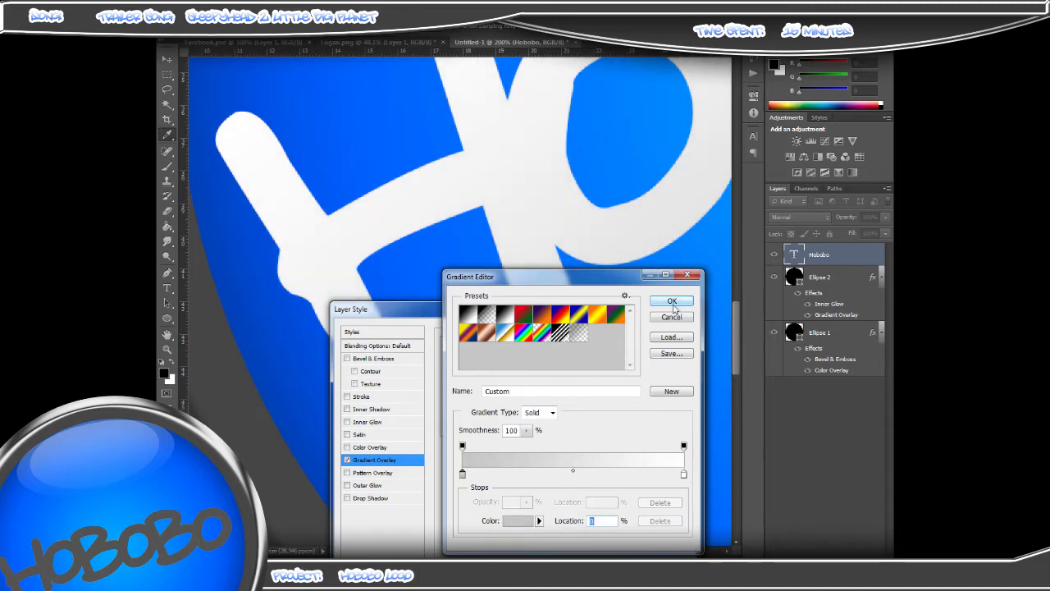
click(671, 301)
click(347, 459)
- Give the letters a dark grey Color Overlay and an Inner Glow
click(347, 447)
click(369, 448)
click(570, 348)
click(529, 460)
click(805, 366)
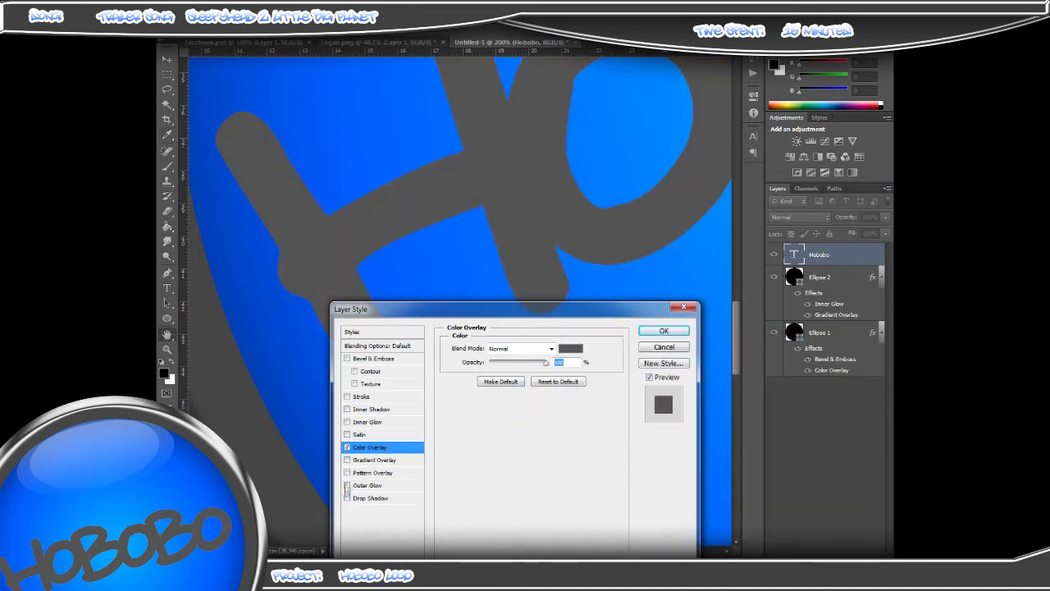
click(349, 423)
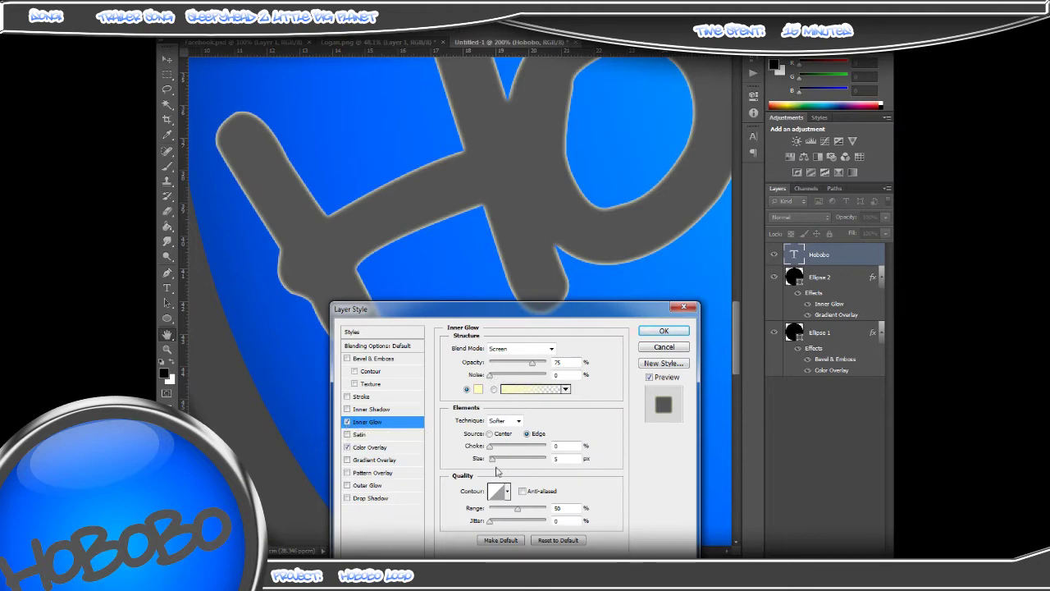
key(Return)
- Set the text's inner glow to black in Normal blend mode
double_click(854, 254)
click(559, 348)
click(367, 422)
click(479, 389)
click(537, 509)
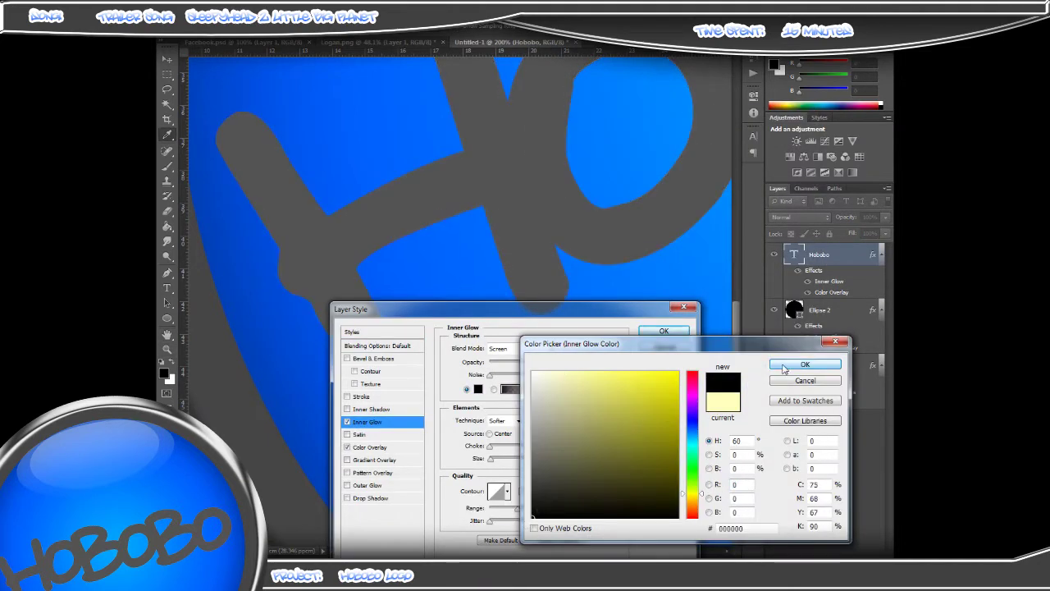
click(805, 366)
click(552, 349)
click(497, 51)
drag(501, 334, 706, 304)
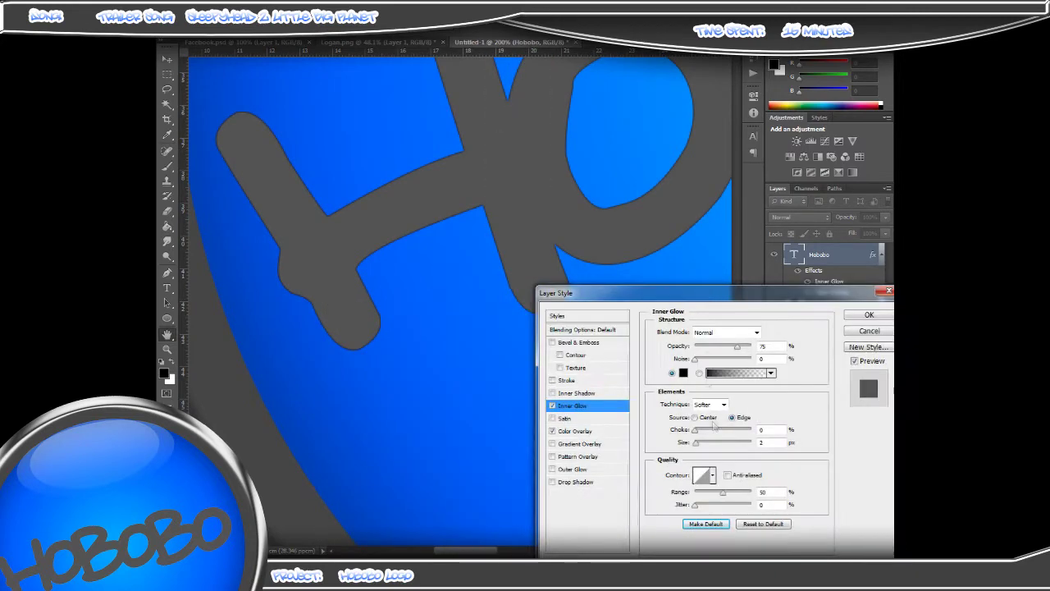
- Add a white Outer Glow to the letters and fit the whole logo in view
click(572, 469)
click(687, 376)
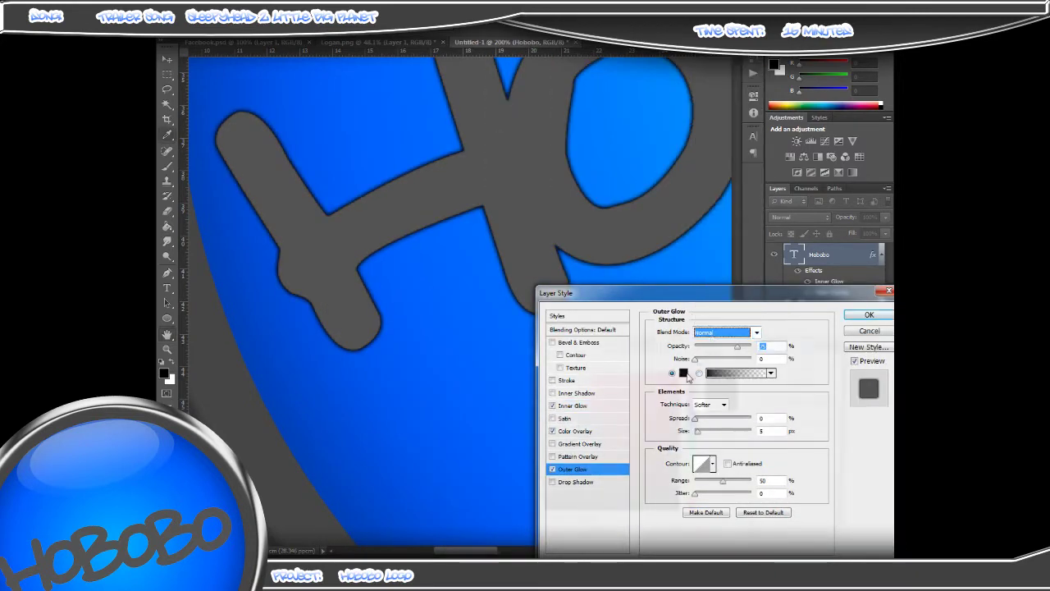
click(786, 364)
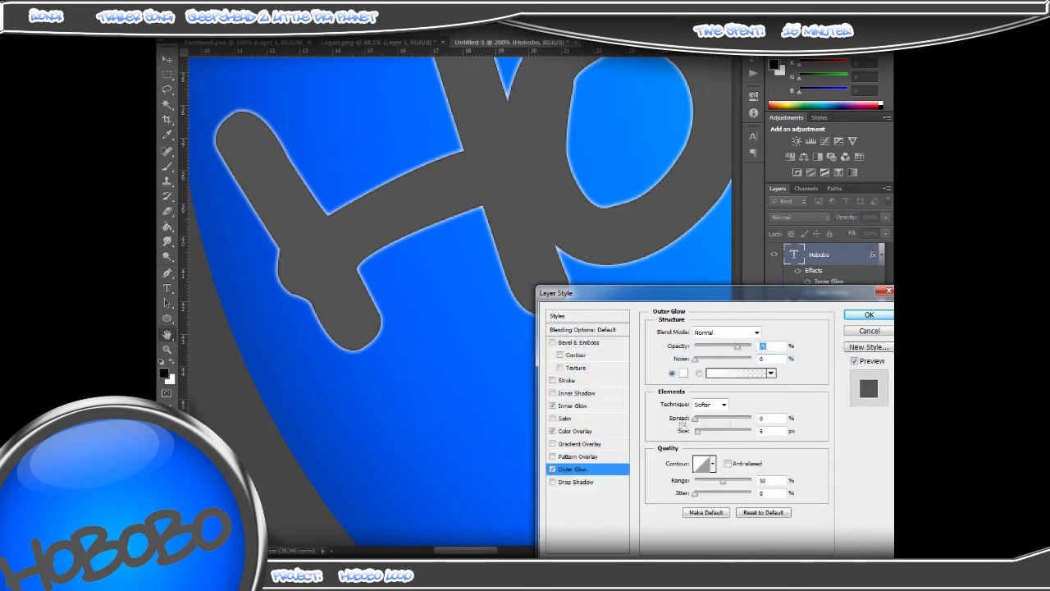
key(Return)
right_click(608, 348)
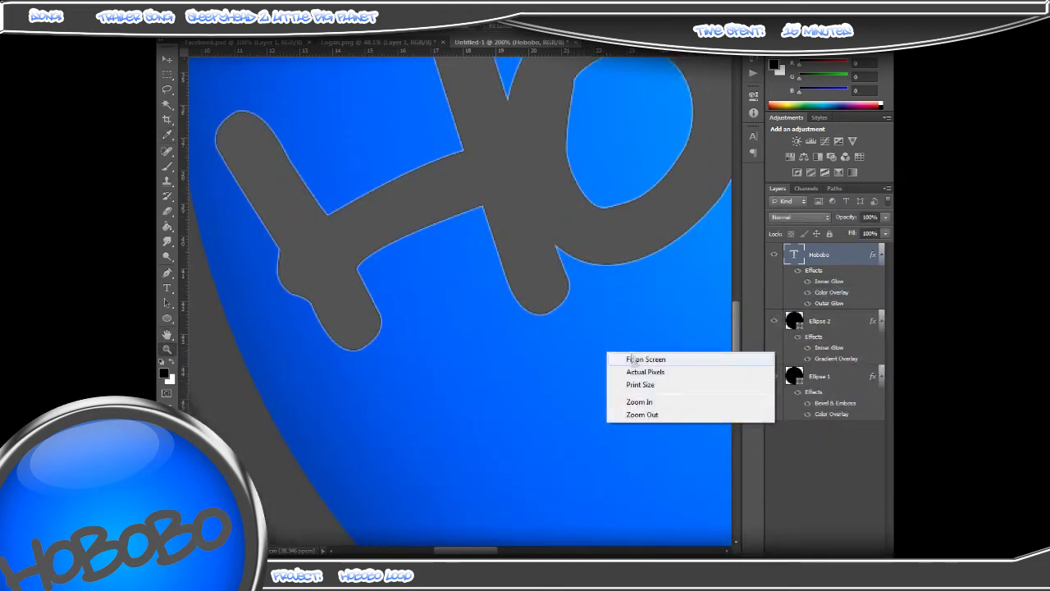
click(634, 357)
drag(328, 371, 316, 350)
- Switch the HOBOBO text from its grey Color Overlay to a Gradient Overlay at 90°
key(ctrl+0)
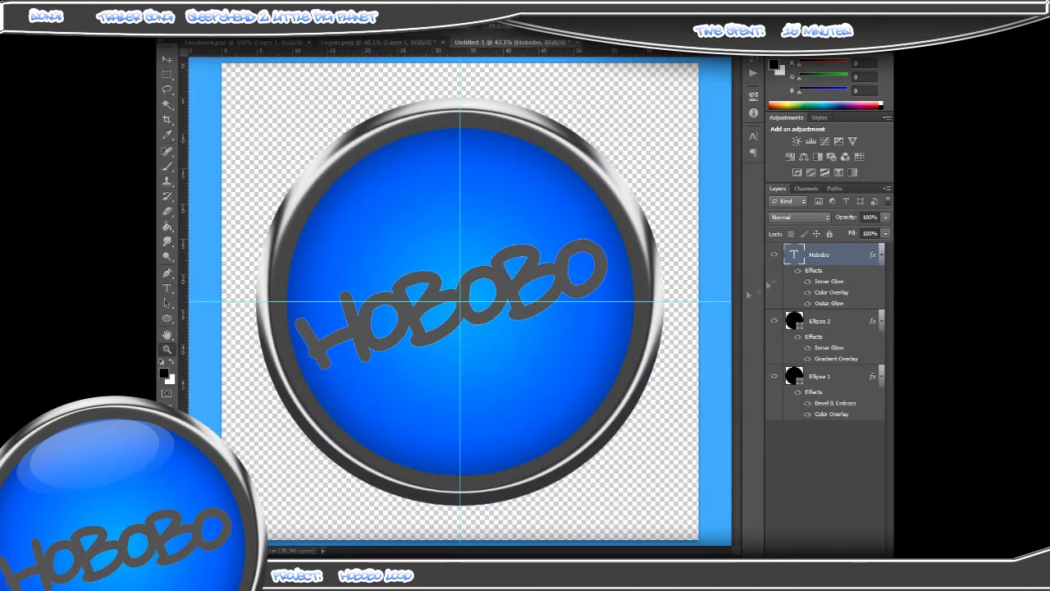
right_click(830, 256)
click(779, 111)
click(597, 444)
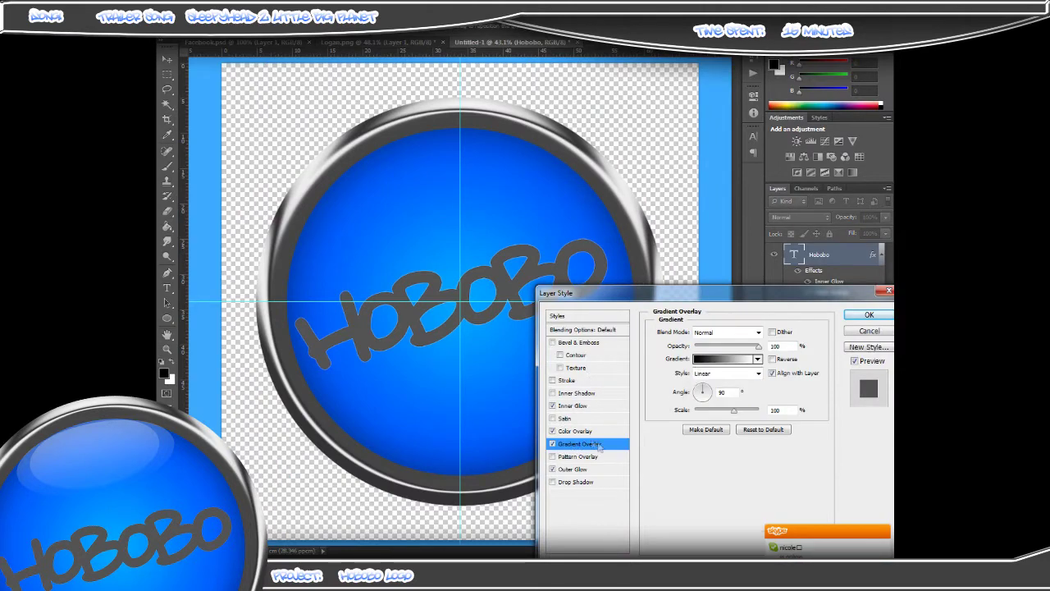
click(554, 430)
drag(699, 392, 703, 392)
text(90)
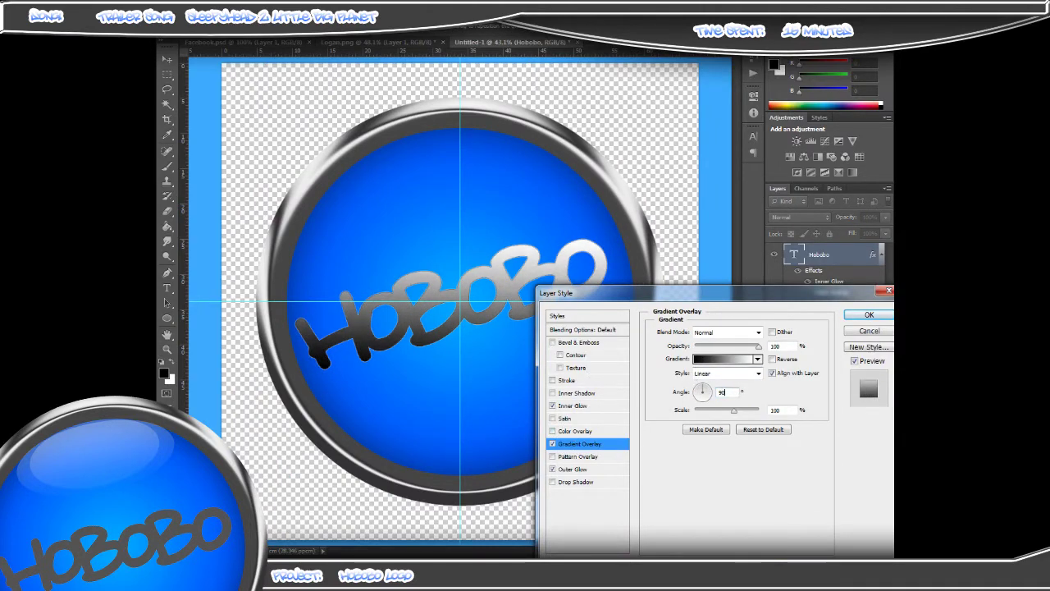
drag(707, 392, 703, 392)
- Give the text gradient a light-blue left stop, keeping linear style at a 90° angle
click(726, 358)
click(462, 474)
double_click(462, 474)
click(574, 386)
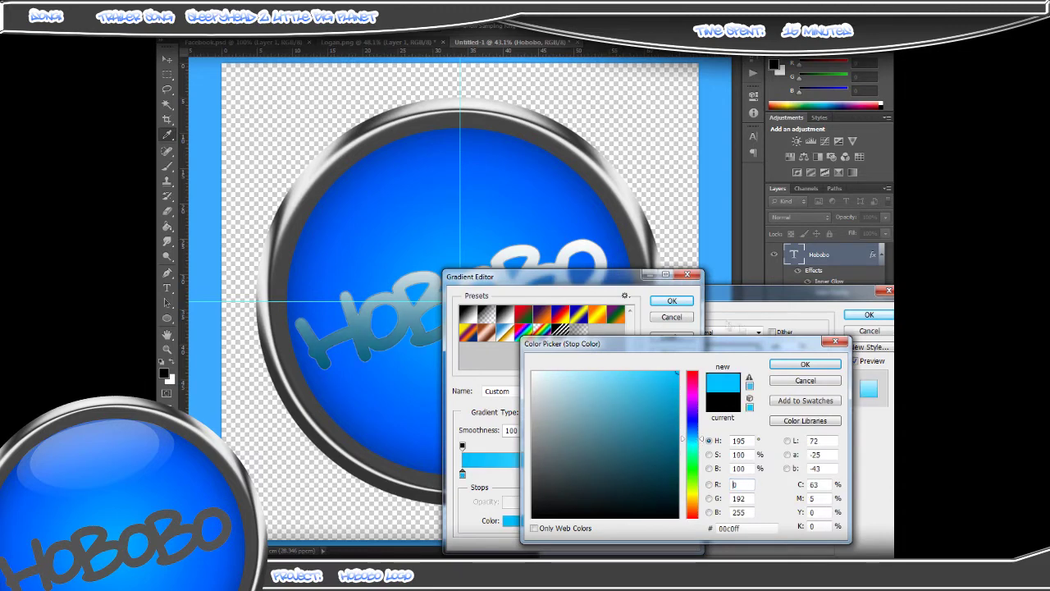
click(813, 348)
click(672, 301)
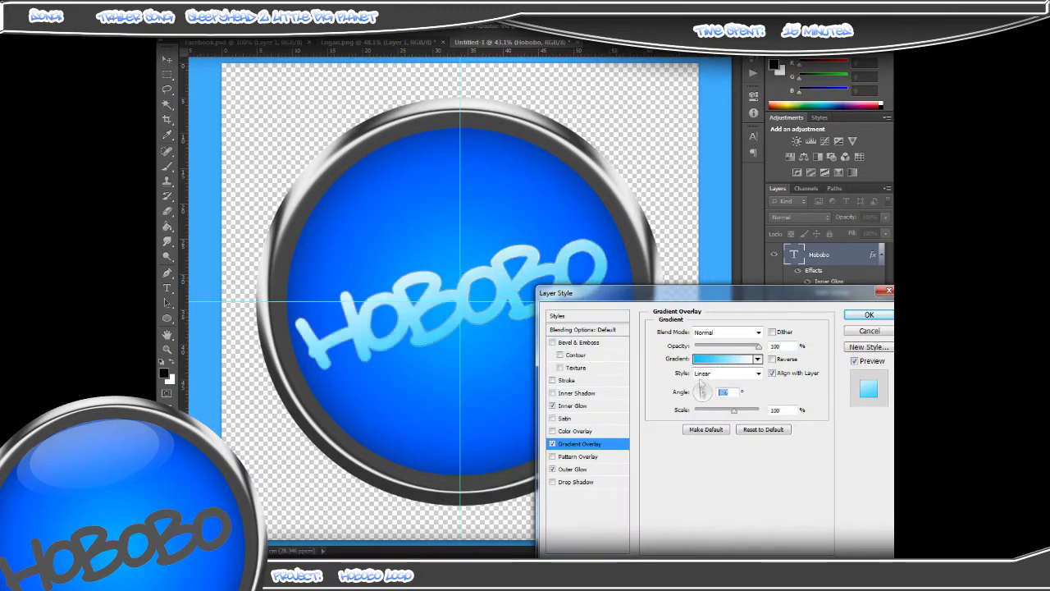
click(707, 374)
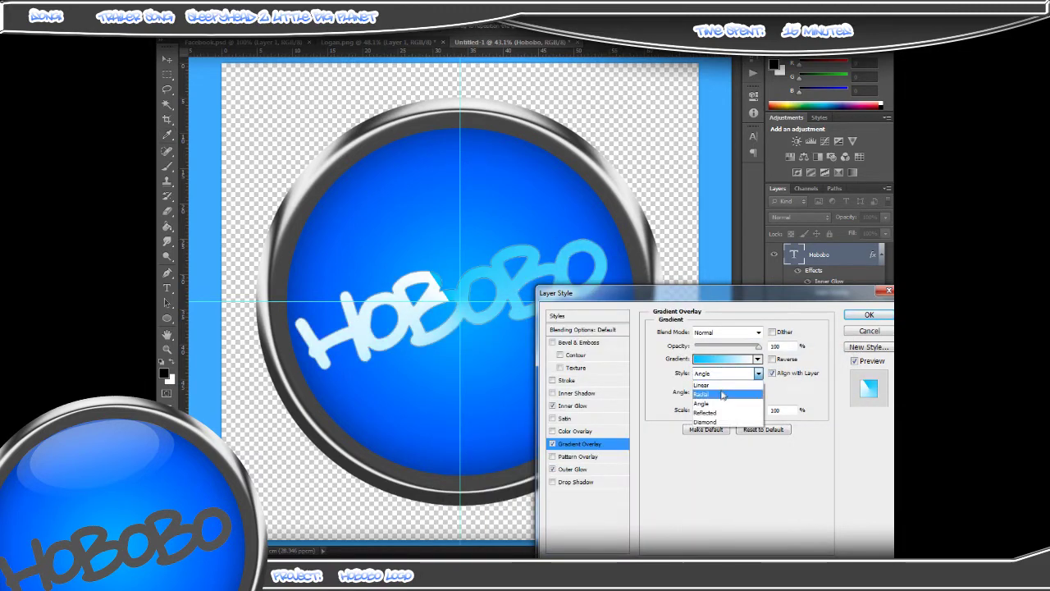
key(Escape)
text(90)
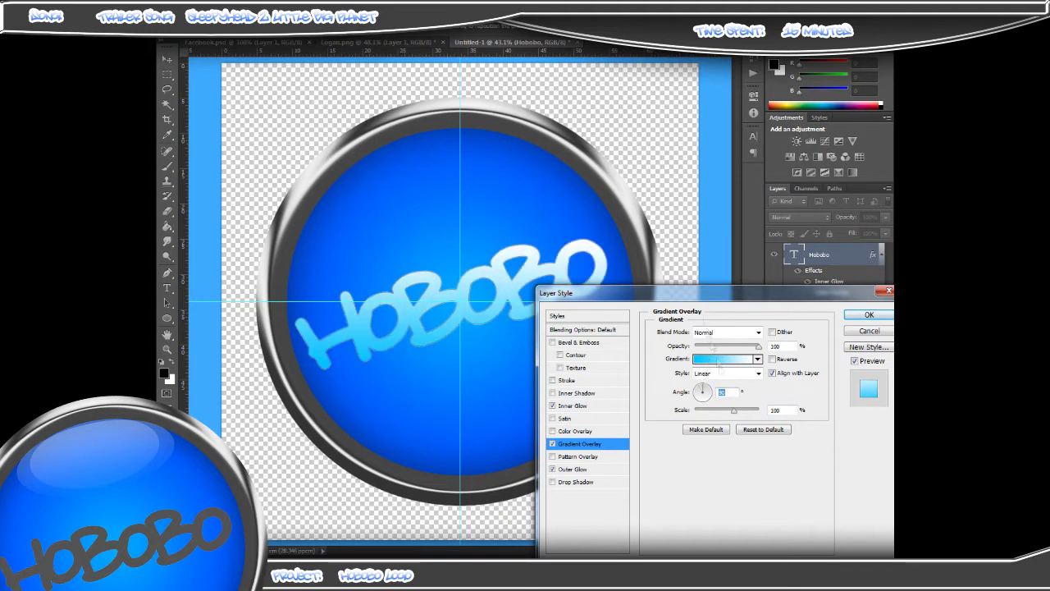
click(869, 315)
- Start rotating the HOBOBO text, then cancel the transform to keep it horizontal
key(ctrl+t)
drag(676, 414, 657, 430)
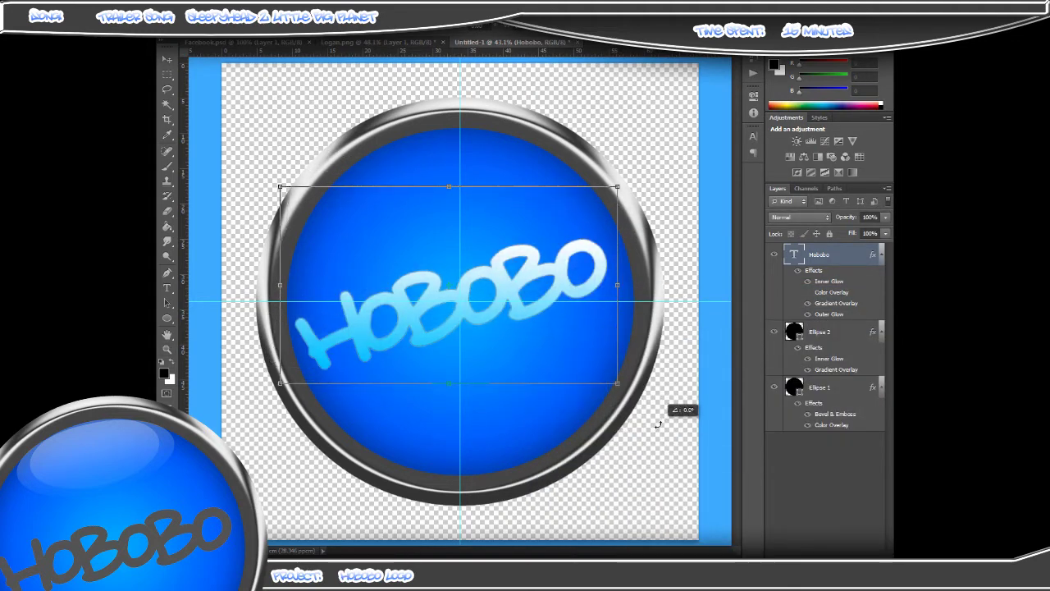
key(Escape)
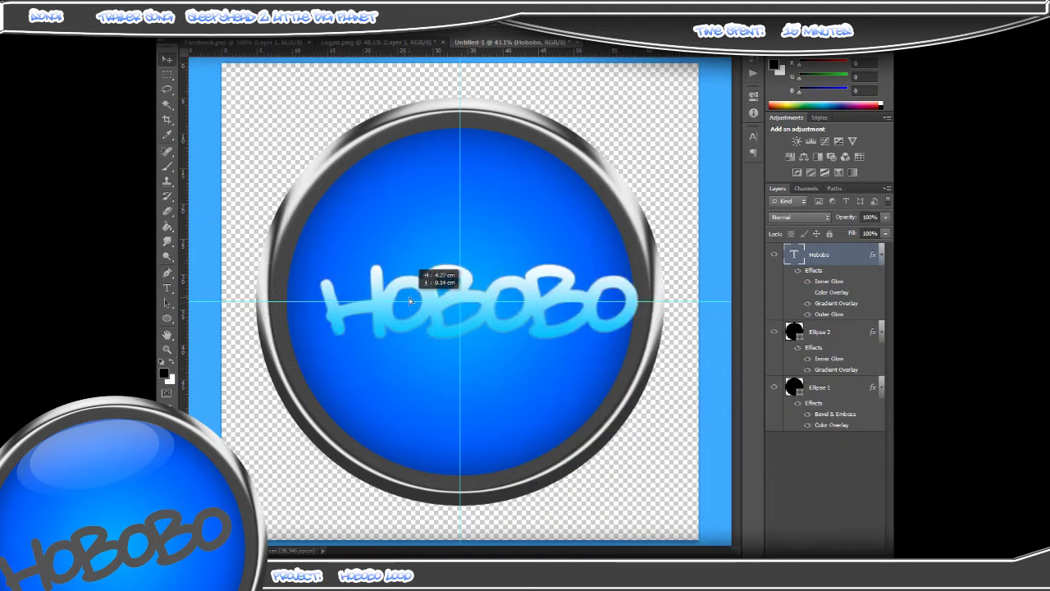
- Replace the text's Gradient Overlay with a solid grey Color Overlay
right_click(801, 257)
click(738, 78)
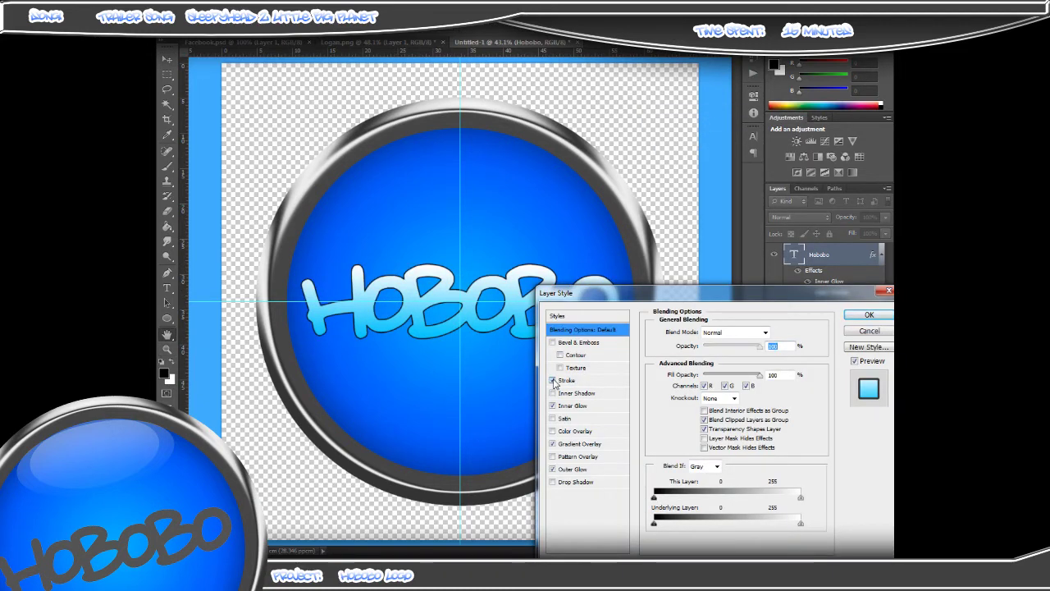
click(552, 443)
click(574, 431)
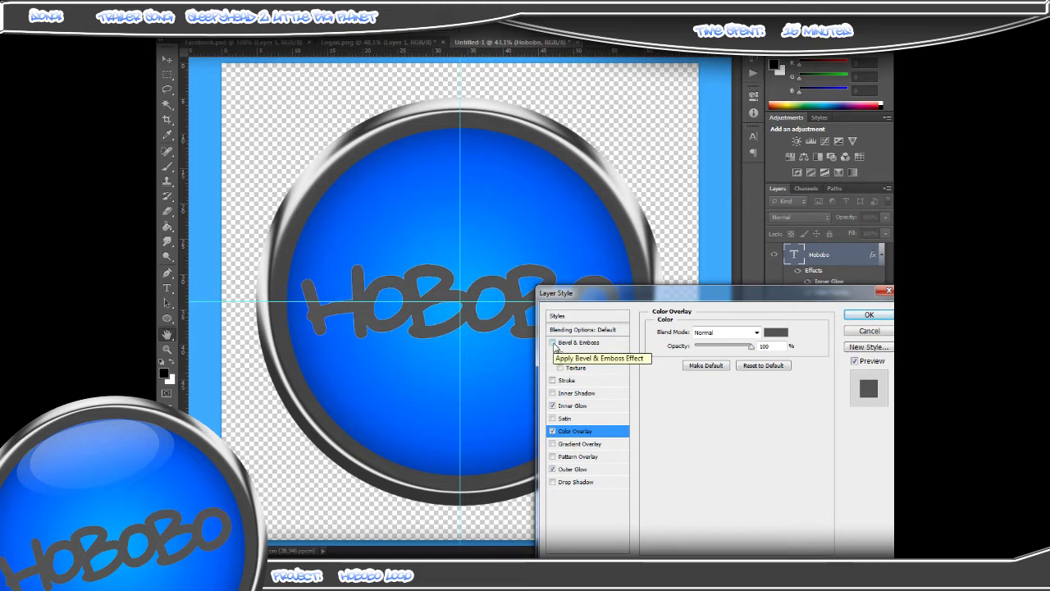
key(Return)
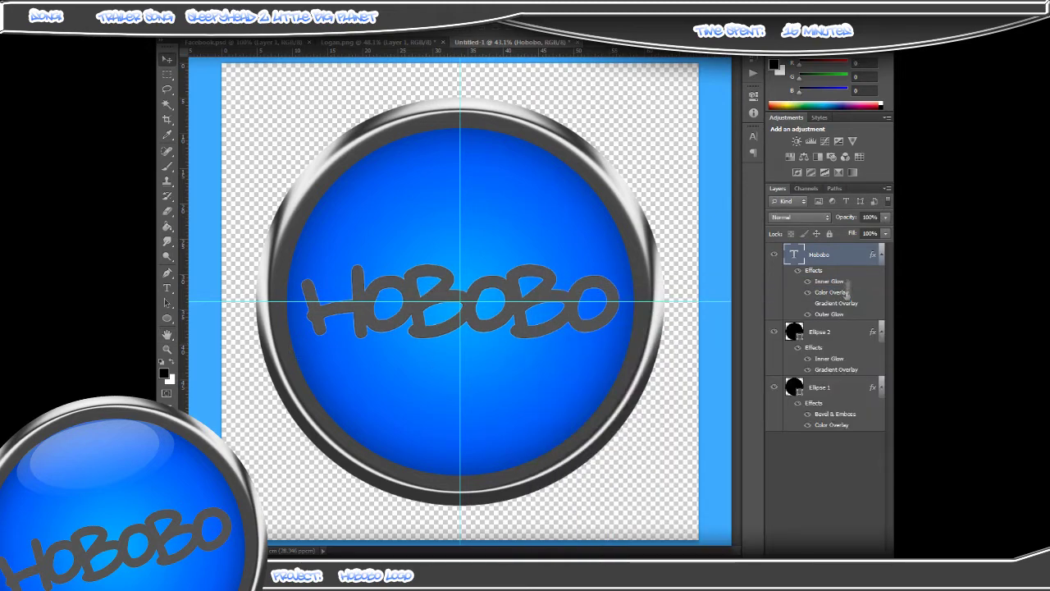
- Review the brush size and hardness settings, then select the Ellipse 2 layer
click(187, 30)
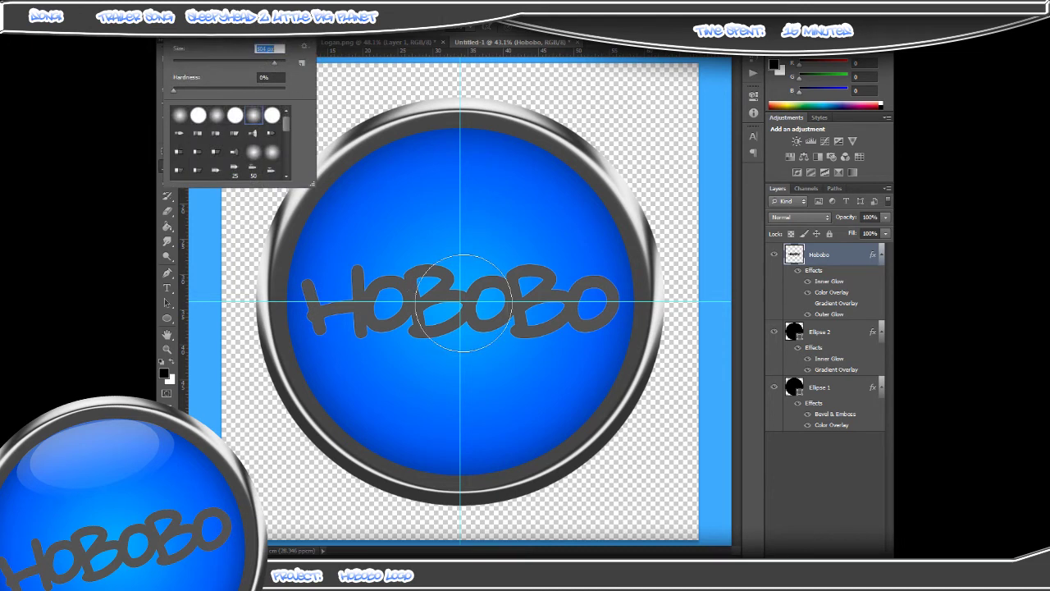
key(Return)
click(825, 334)
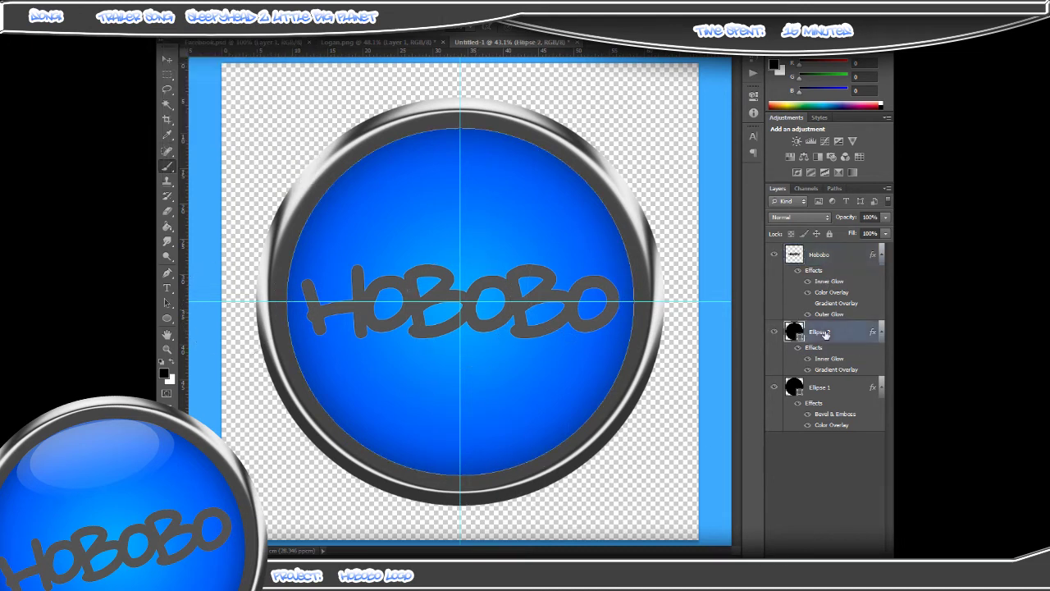
- Make a rectangular band over the button on a new layer and tilt it about 16°
drag(168, 321, 205, 307)
drag(304, 508, 713, 206)
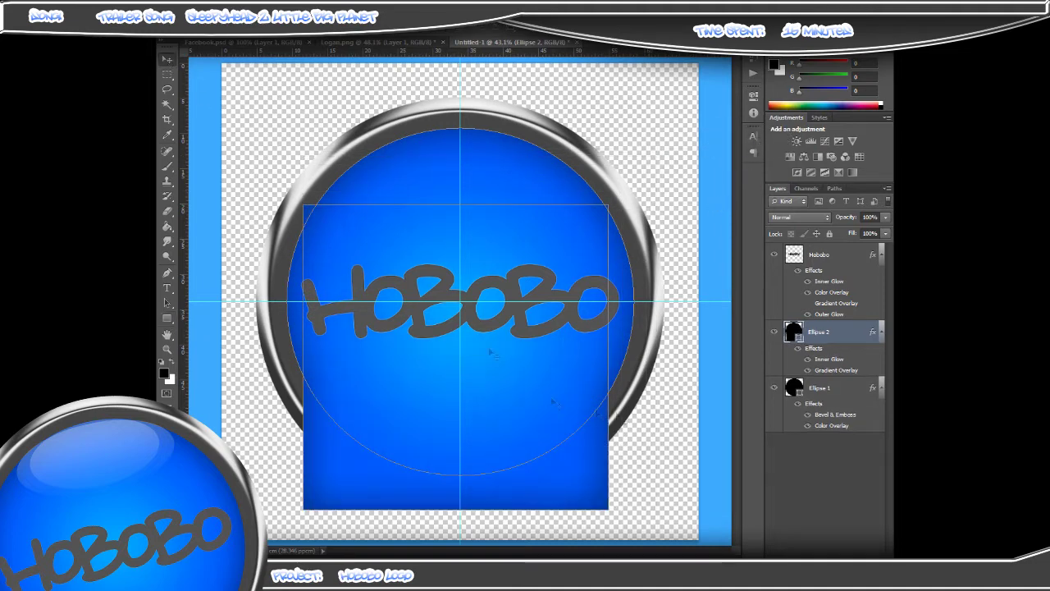
key(ctrl+z)
key(ctrl+shift+alt+n)
key(m)
drag(287, 471, 680, 178)
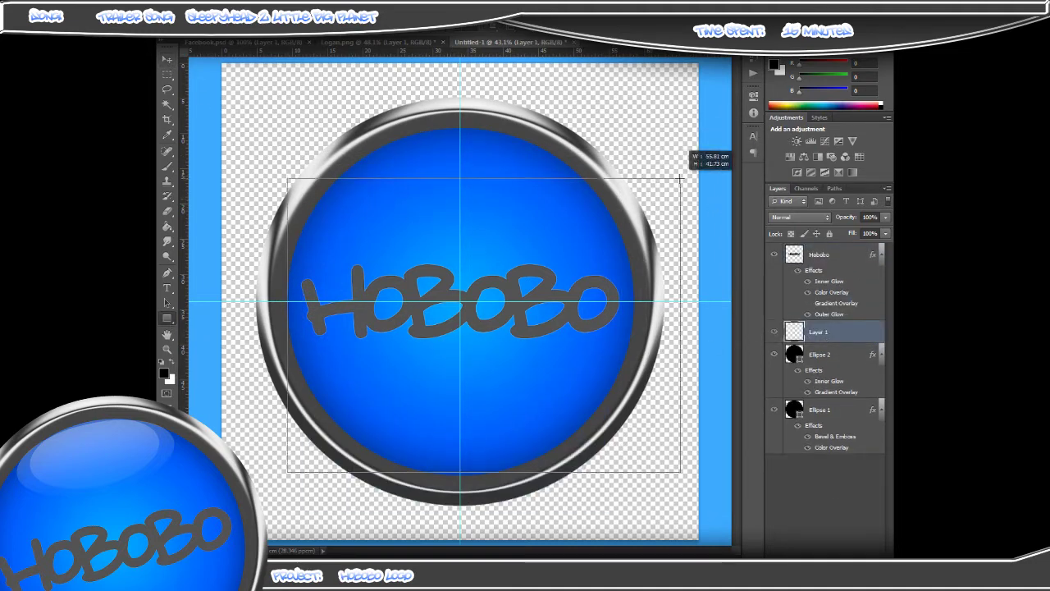
key(ctrl+t)
mouse_move(670, 518)
mouse_down()
mouse_move(707, 461)
mouse_move(611, 504)
mouse_move(641, 419)
mouse_up()
- Give the rectangle a white Color Overlay and 26% opacity
double_click(835, 331)
click(552, 431)
click(743, 334)
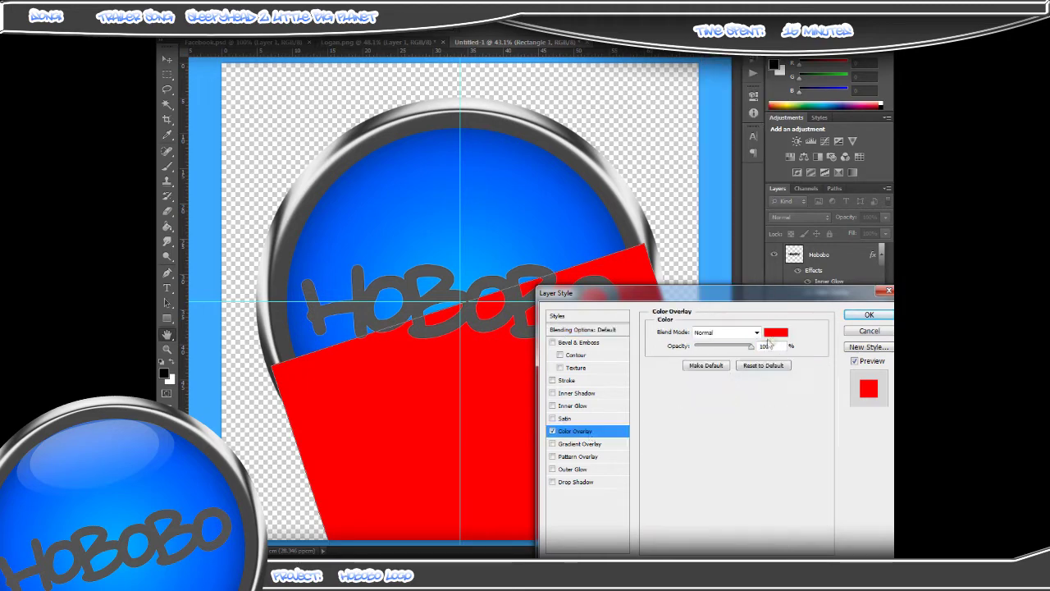
click(776, 333)
key(Return)
click(570, 329)
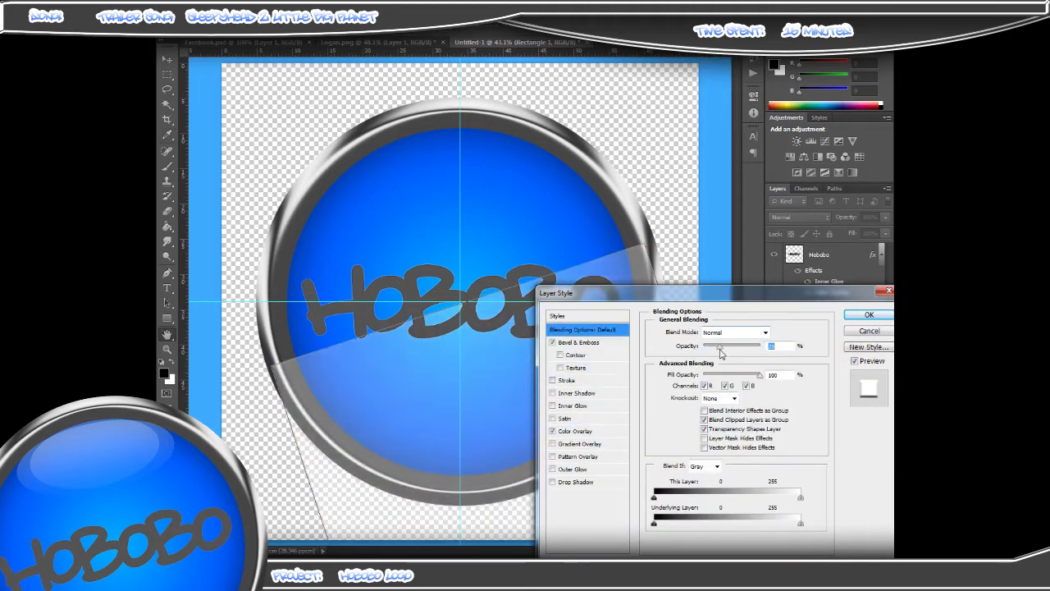
key(Return)
- Rasterize Rectangle 1 and delete the band's part outside the inverted inner-circle selection
click(798, 389)
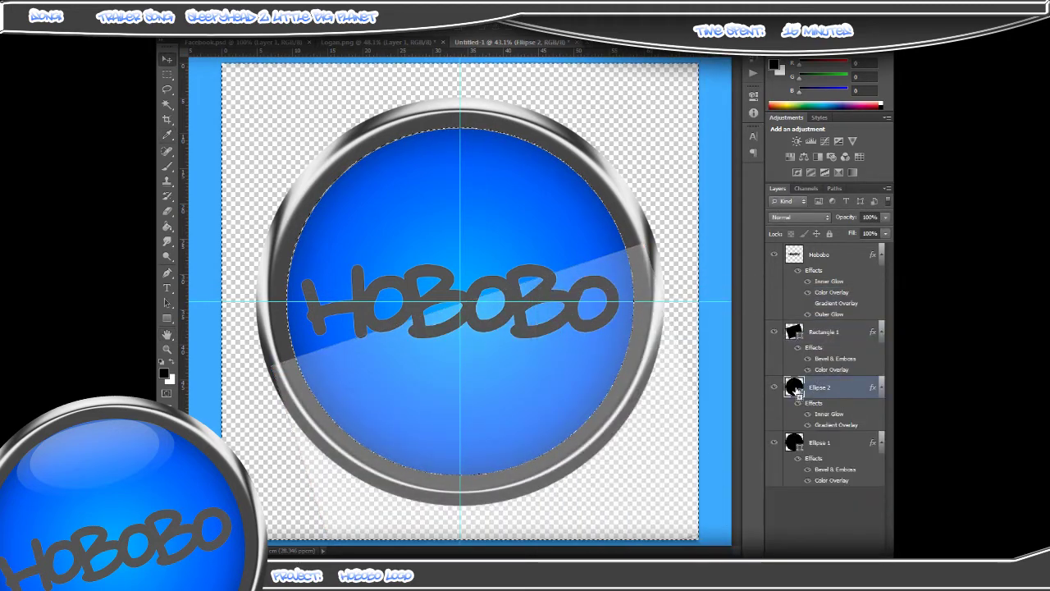
key(ctrl+shift+i)
key(e)
click(529, 217)
key(Escape)
key(Return)
key(alt+bracketright)
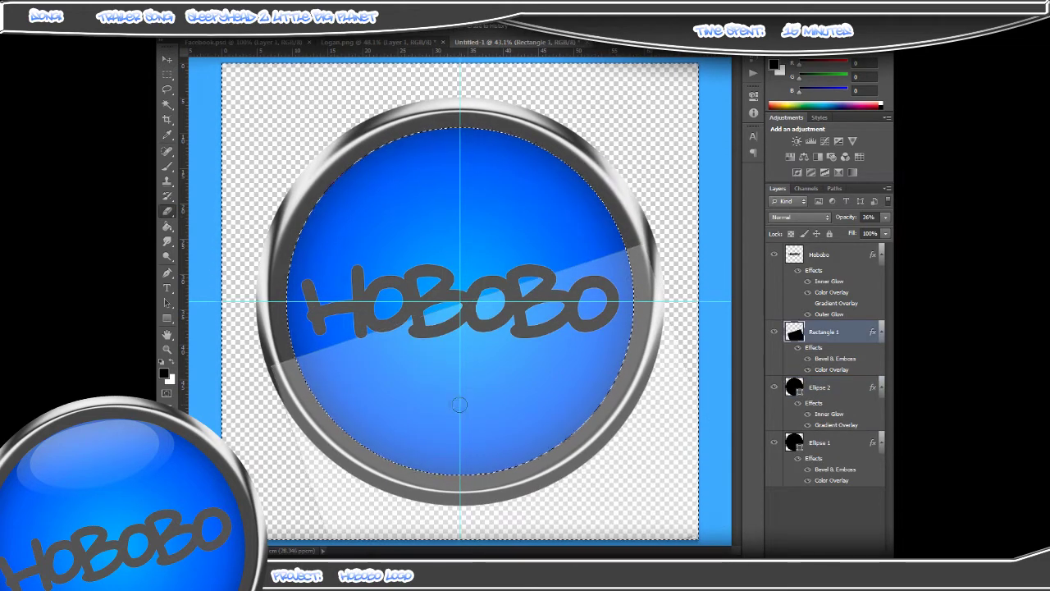
key(Delete)
right_click(820, 331)
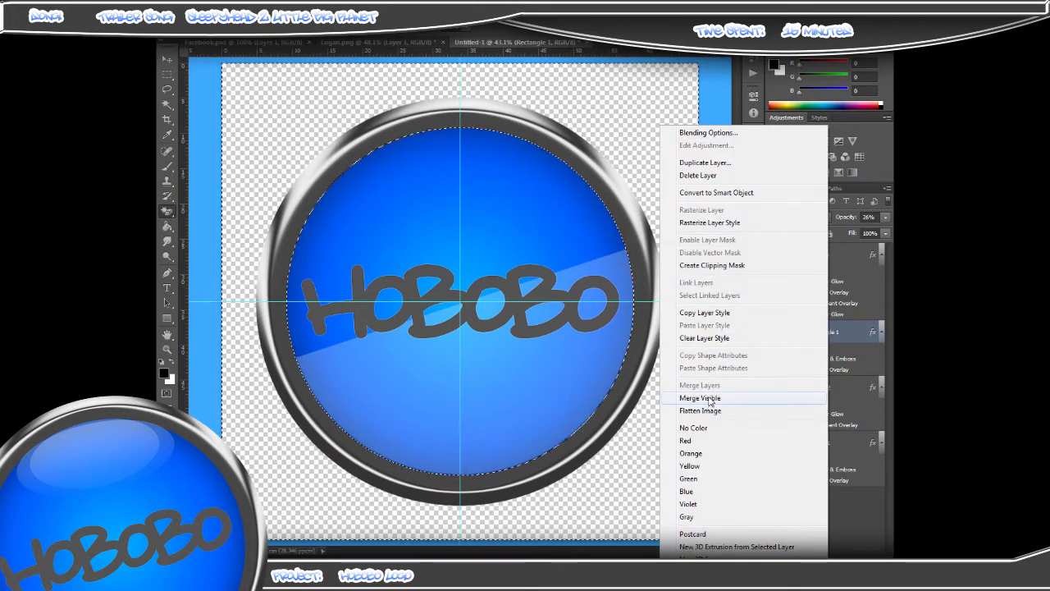
click(484, 260)
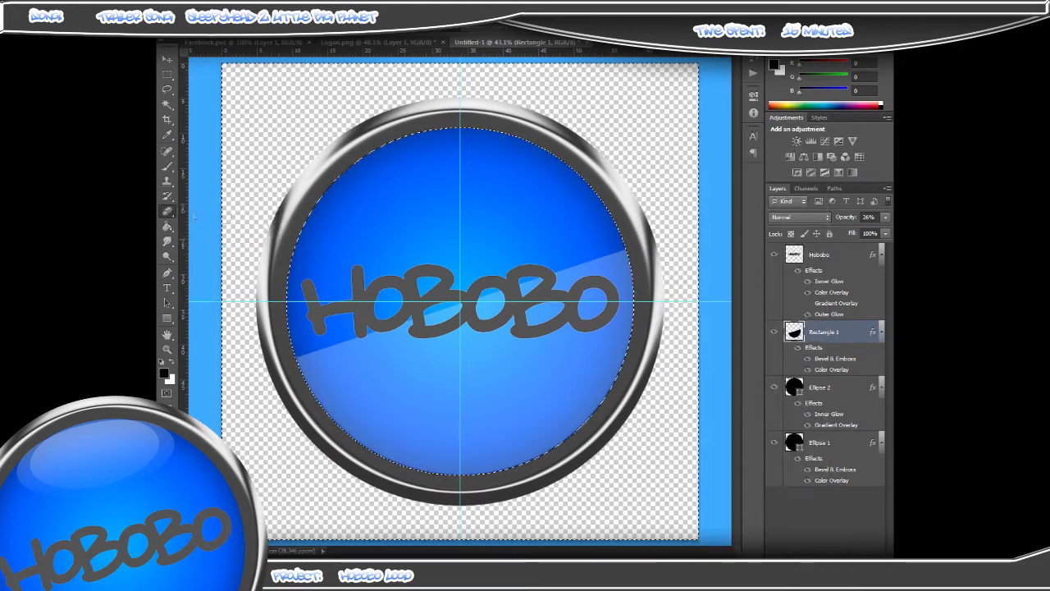
key(ctrl+d)
- Try a spot-healing touch-up on the highlight band's edge, then undo it
key(m)
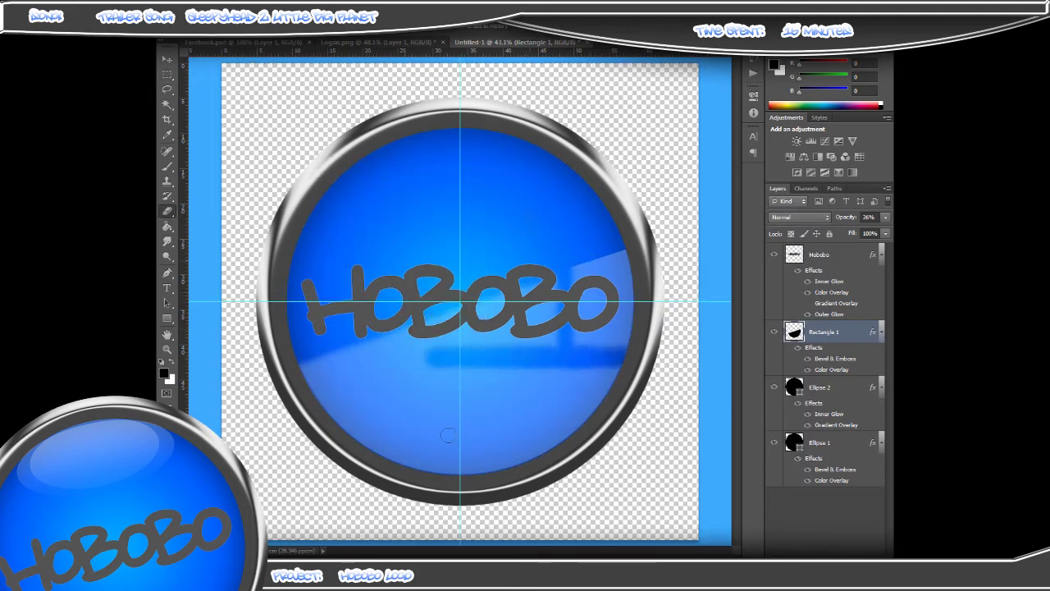
key(ctrl+shift+d)
right_click(338, 181)
click(361, 187)
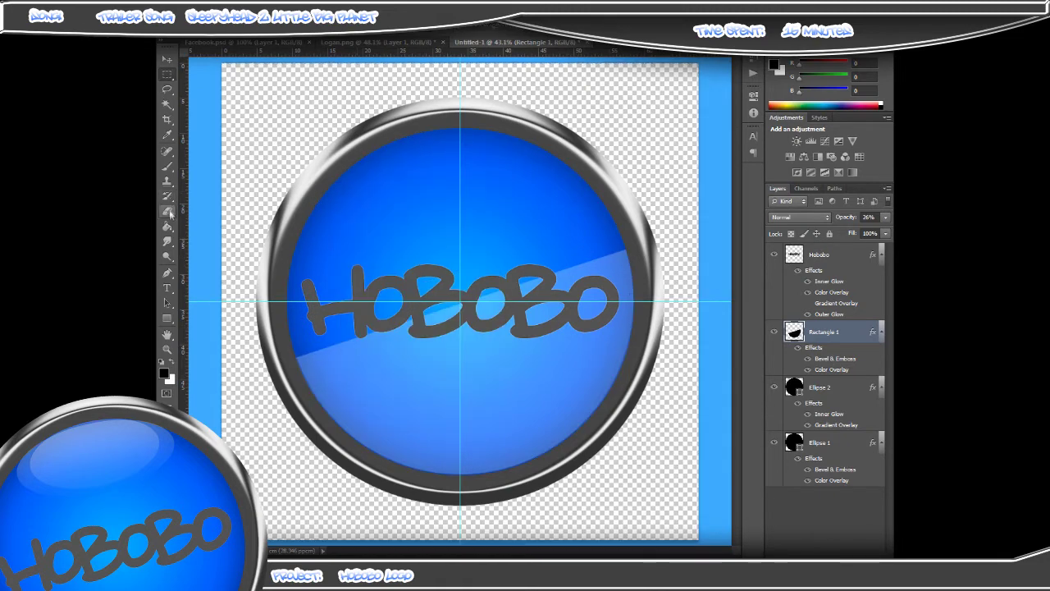
mouse_move(302, 379)
mouse_down()
mouse_move(660, 220)
mouse_move(251, 268)
mouse_up()
click(168, 152)
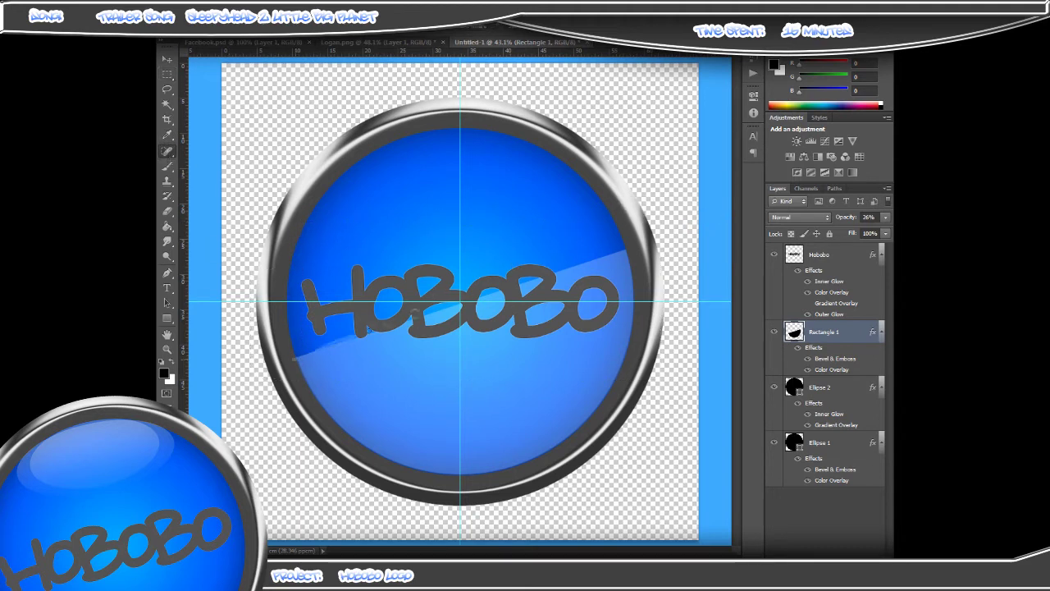
drag(386, 275, 423, 210)
key(ctrl+alt+z)
key(ctrl+alt+z)
key(ctrl+alt+z)
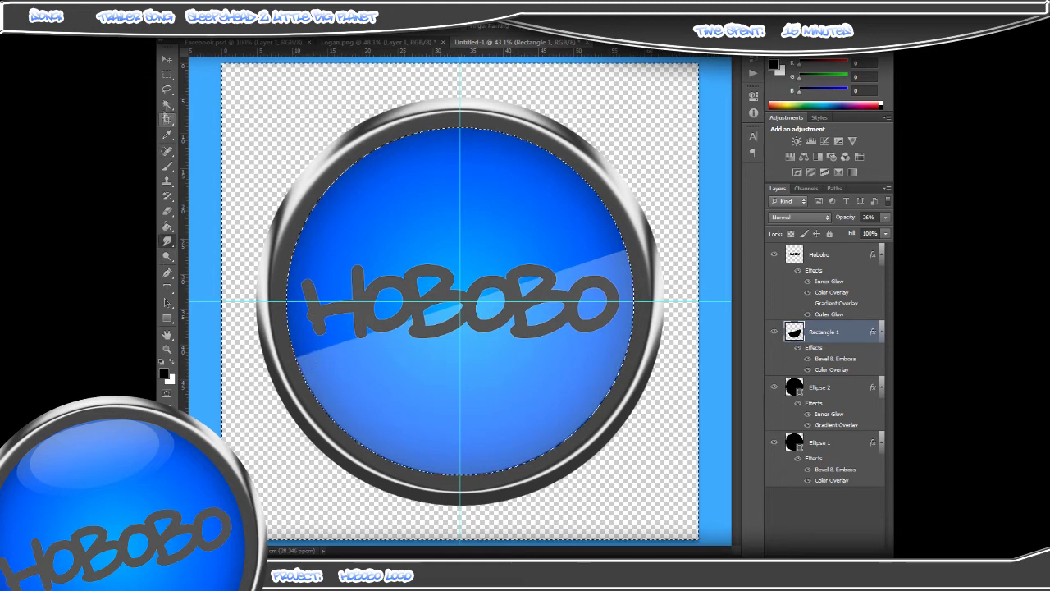
- Change the pasteboard colour to light blue and switch to the Eraser
click(167, 74)
right_click(212, 169)
click(246, 237)
key(e)
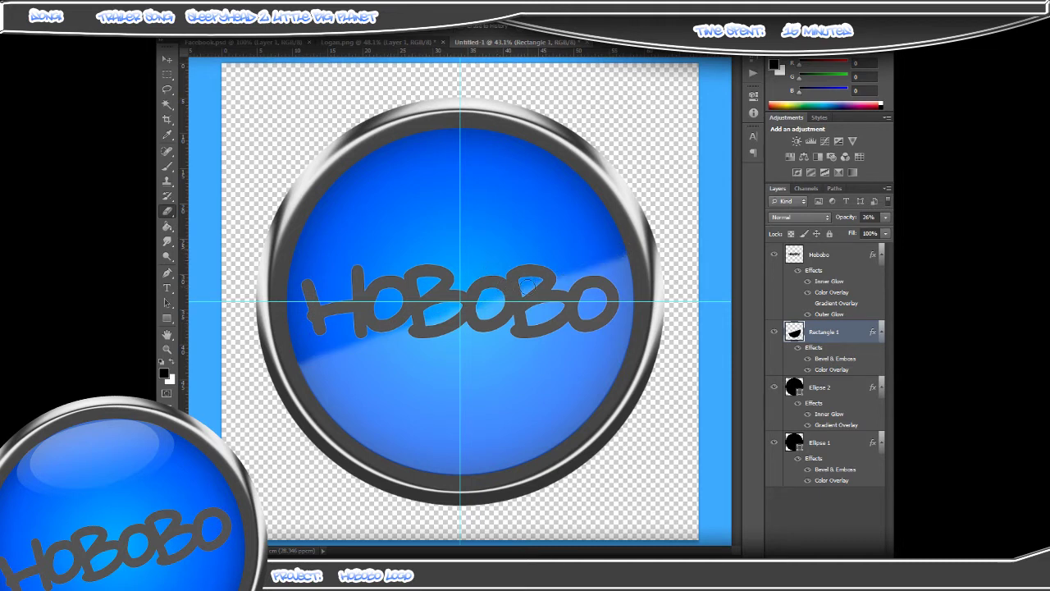
- Draw the Ellipse 3 shape across the top of the button
click(845, 547)
drag(168, 318, 213, 340)
mouse_move(438, 153)
mouse_down()
mouse_move(472, 206)
mouse_move(480, 201)
mouse_up()
- Set the Rectangle 1 diagonal shine to 26% opacity in Blending Options
click(831, 365)
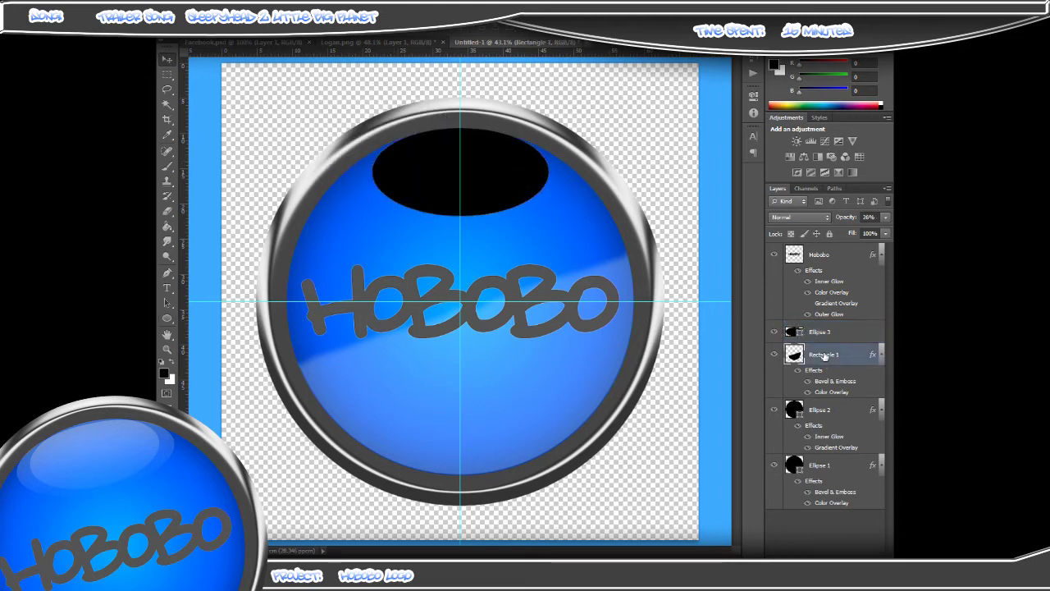
right_click(849, 353)
click(718, 133)
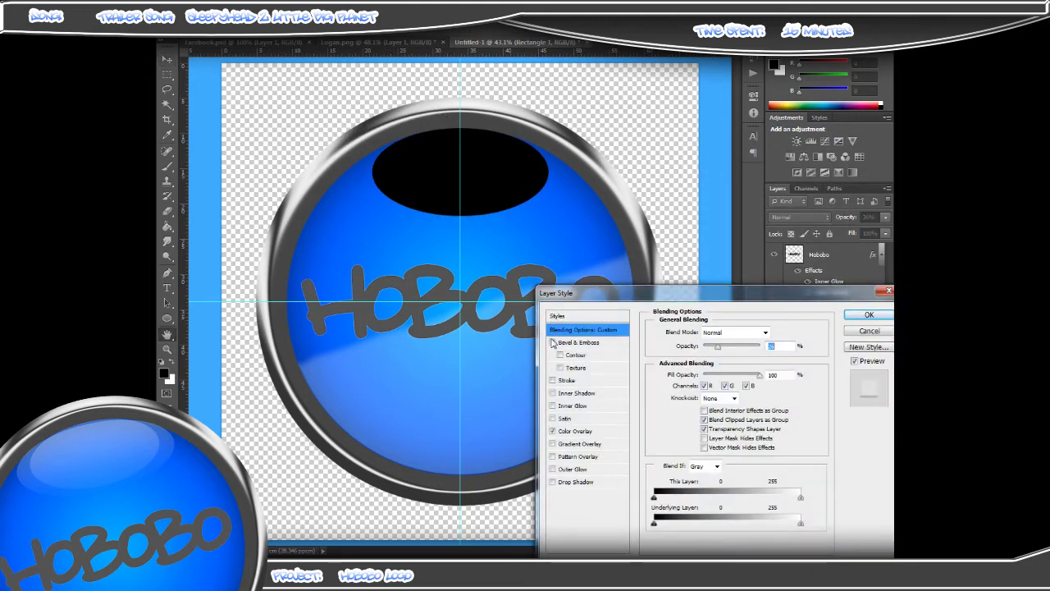
click(859, 318)
- Copy Rectangle 1's layer style and paste it onto Ellipse 3
right_click(832, 328)
click(831, 322)
right_click(828, 331)
click(707, 279)
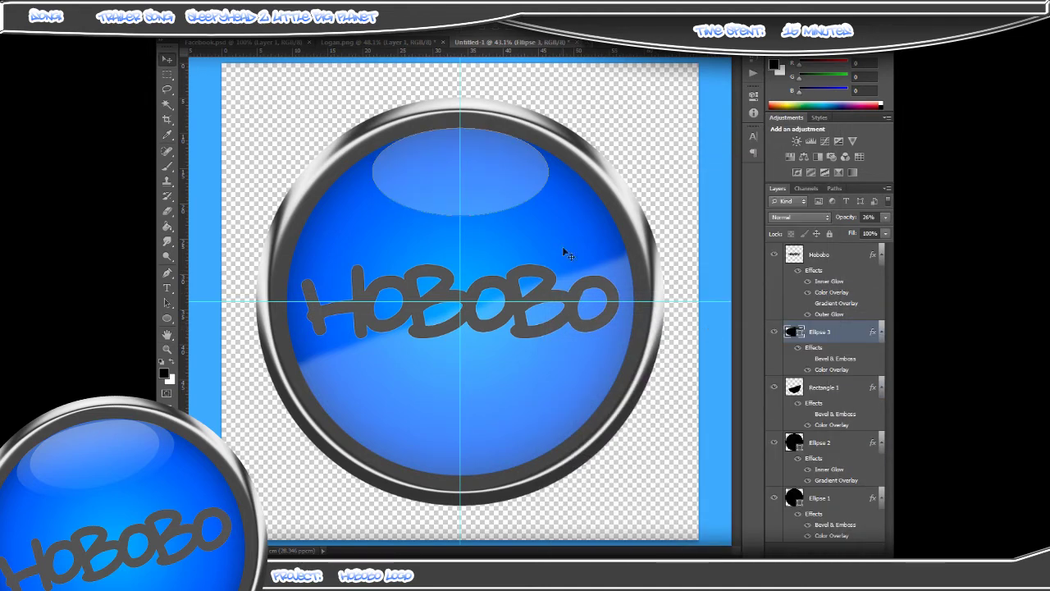
- Add a layer mask to Ellipse 3 and drag a vertical gradient so it fades downward
click(812, 548)
right_click(168, 226)
click(206, 227)
drag(457, 149, 460, 212)
key(ctrl+z)
drag(457, 122, 459, 217)
- Check the gradient presets, switch to the Move tool and open the blend mode list
right_click(608, 150)
key(Escape)
right_click(476, 220)
key(Escape)
key(v)
right_click(584, 223)
key(Escape)
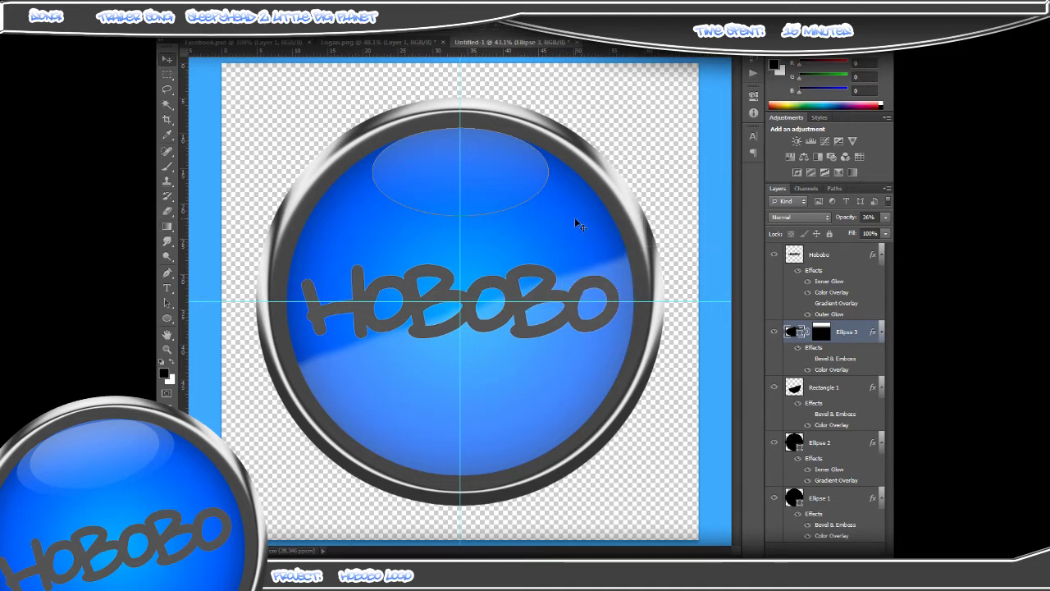
click(810, 216)
- Check Ellipse 3's mask and fill unchanged, then hide the Rectangle 1 and Ellipse 3 layers
click(810, 217)
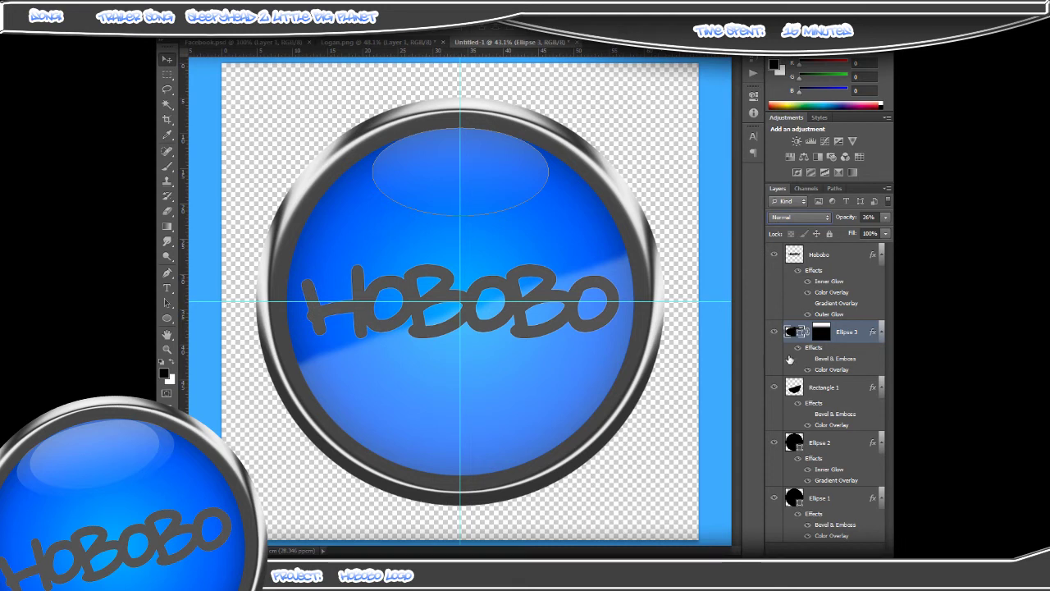
double_click(821, 331)
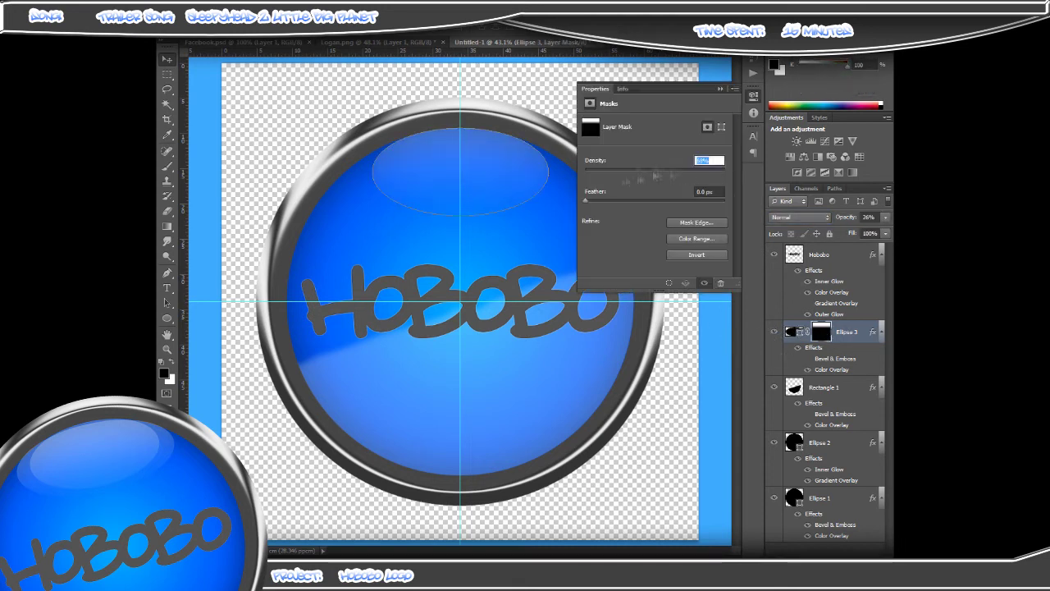
double_click(786, 331)
key(Escape)
double_click(853, 387)
key(Escape)
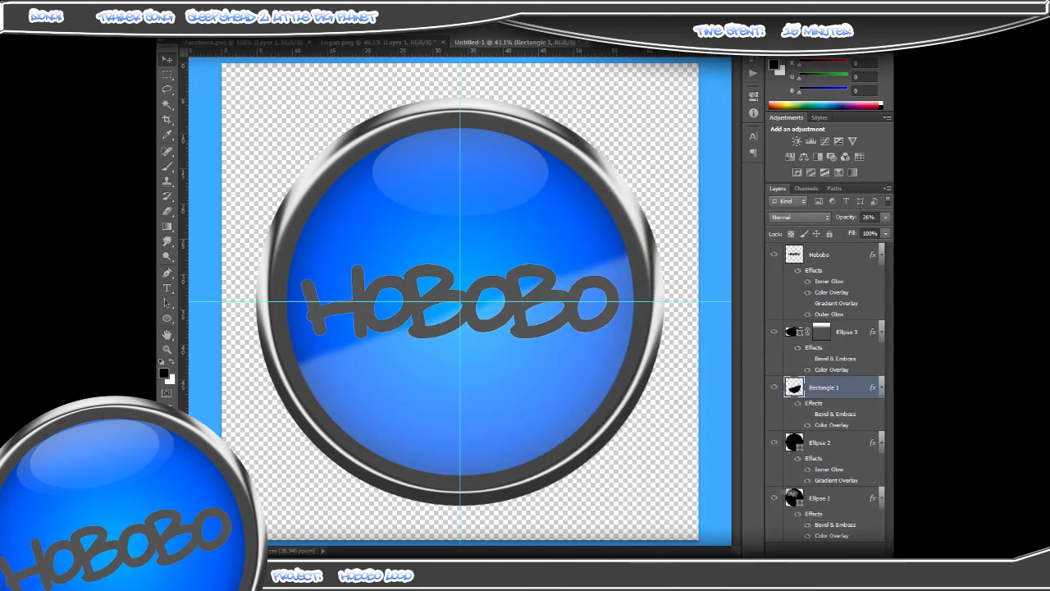
click(773, 386)
click(774, 331)
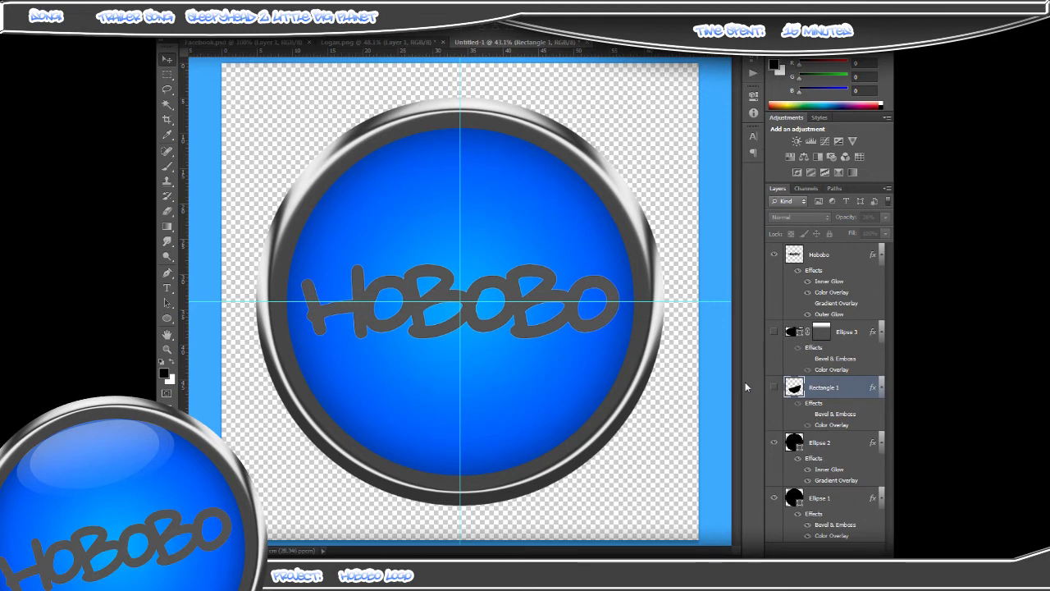
- Show Rectangle 1 and Ellipse 3 again and draw Ellipse 4 across the button's top
click(774, 386)
click(773, 332)
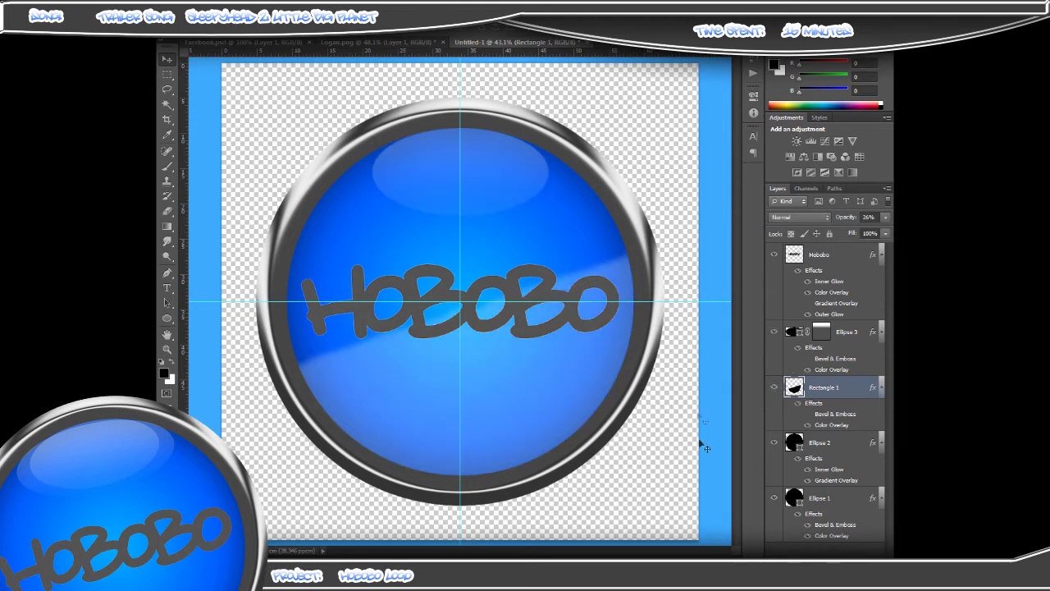
click(167, 318)
drag(460, 177, 642, 105)
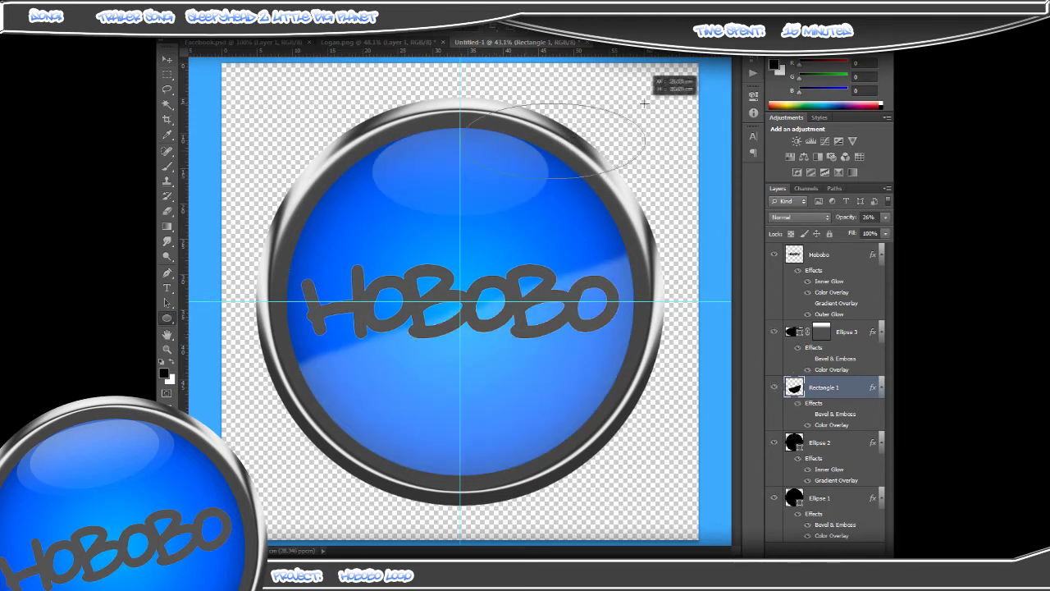
drag(642, 104, 567, 131)
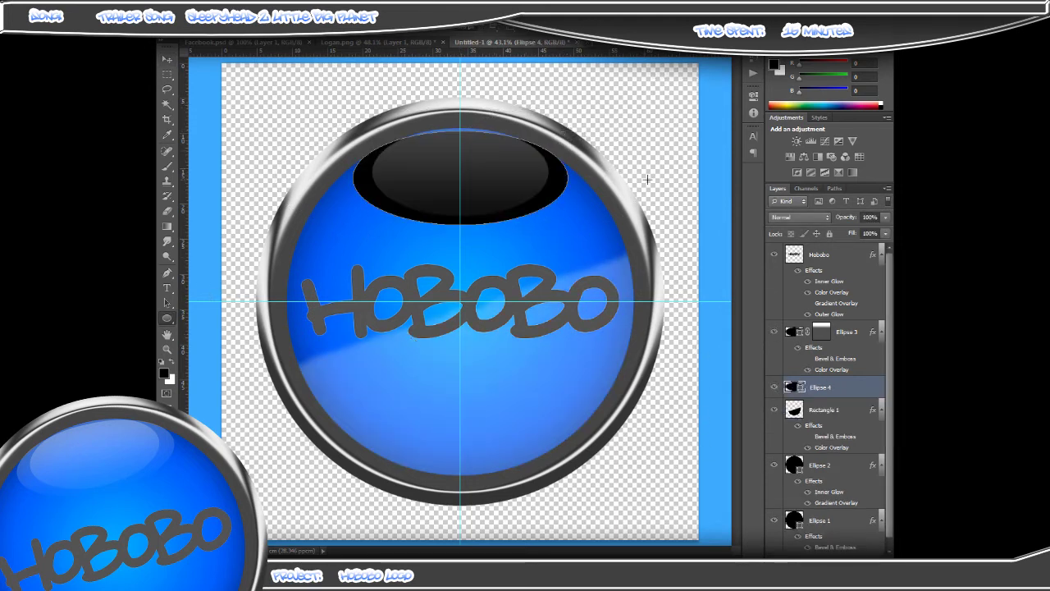
- Paste Ellipse 3's glossy style onto Ellipse 4 and hide it with an inverted black mask
right_click(803, 387)
click(844, 332)
right_click(805, 345)
click(680, 313)
right_click(820, 387)
click(680, 325)
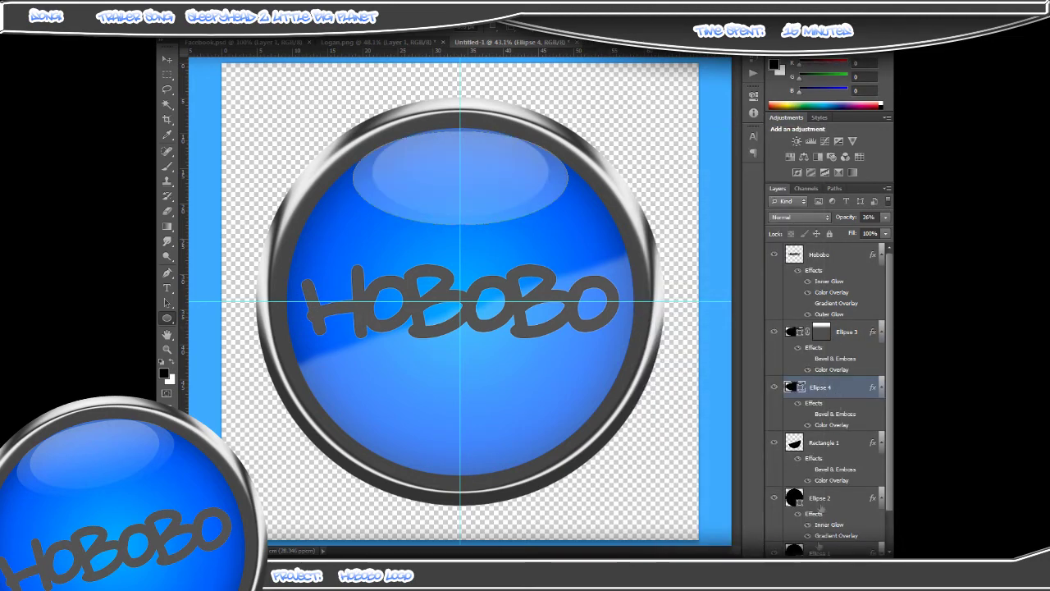
click(819, 552)
key(g)
key(ctrl+i)
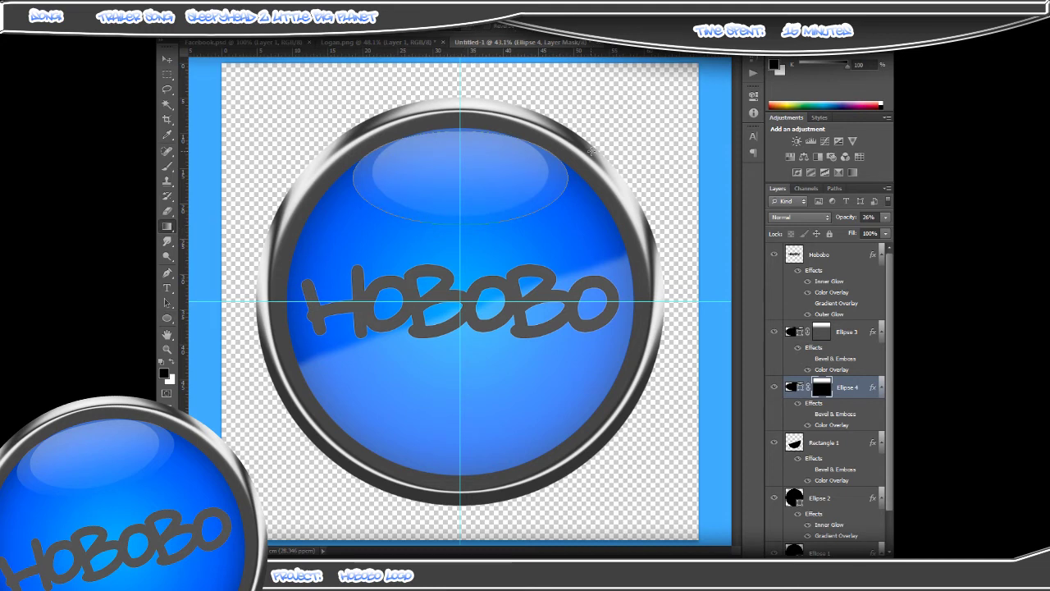
- Delete the Rectangle 1 diagonal shine layer
click(774, 444)
click(820, 443)
key(Delete)
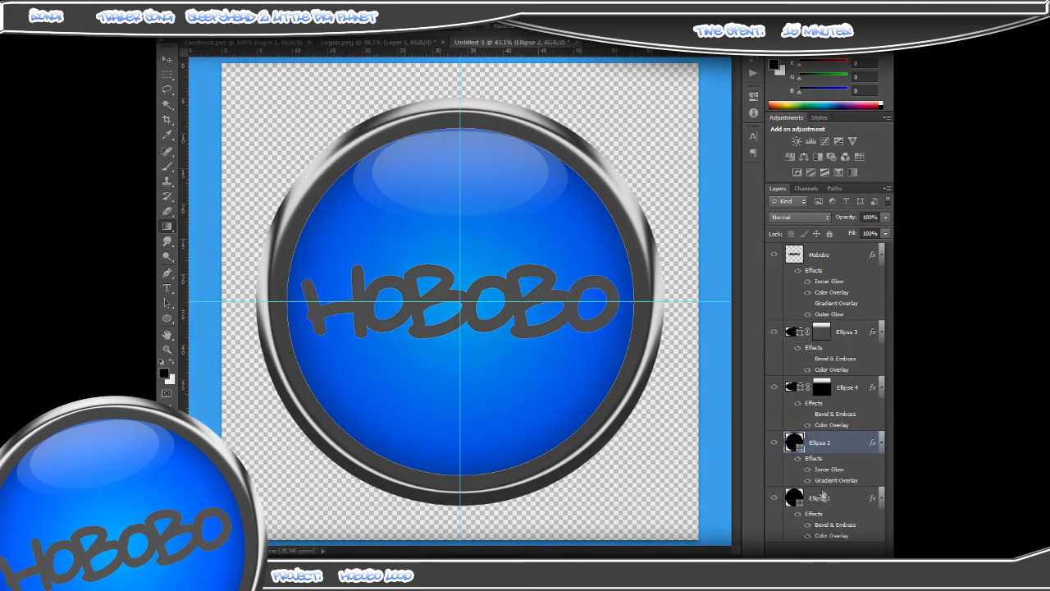
- Add a layer mask to Ellipse 2, try a darkening gradient, then undo it
click(822, 498)
click(821, 443)
click(812, 548)
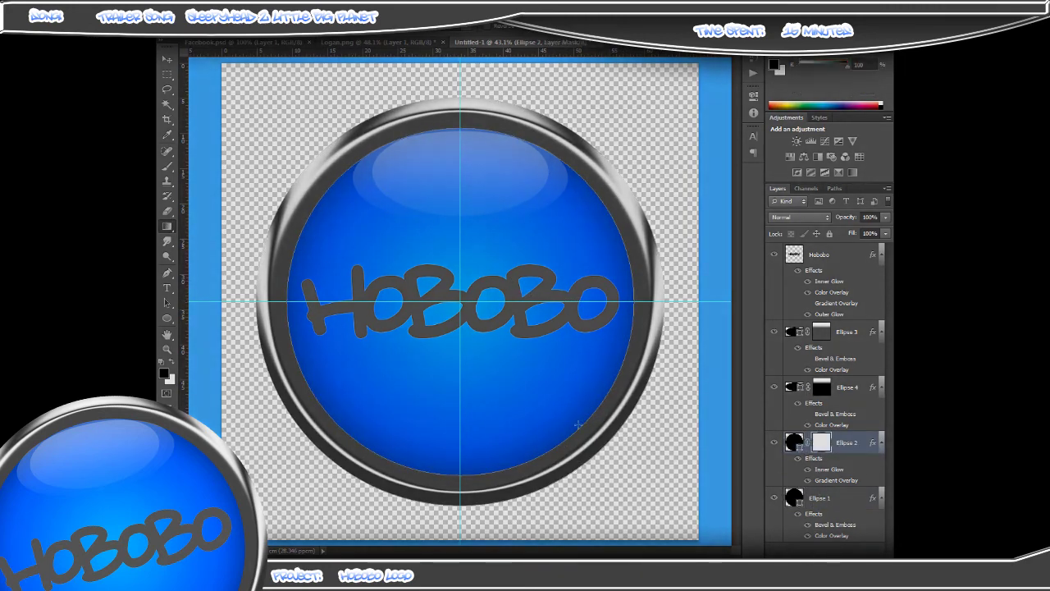
drag(579, 422, 466, 310)
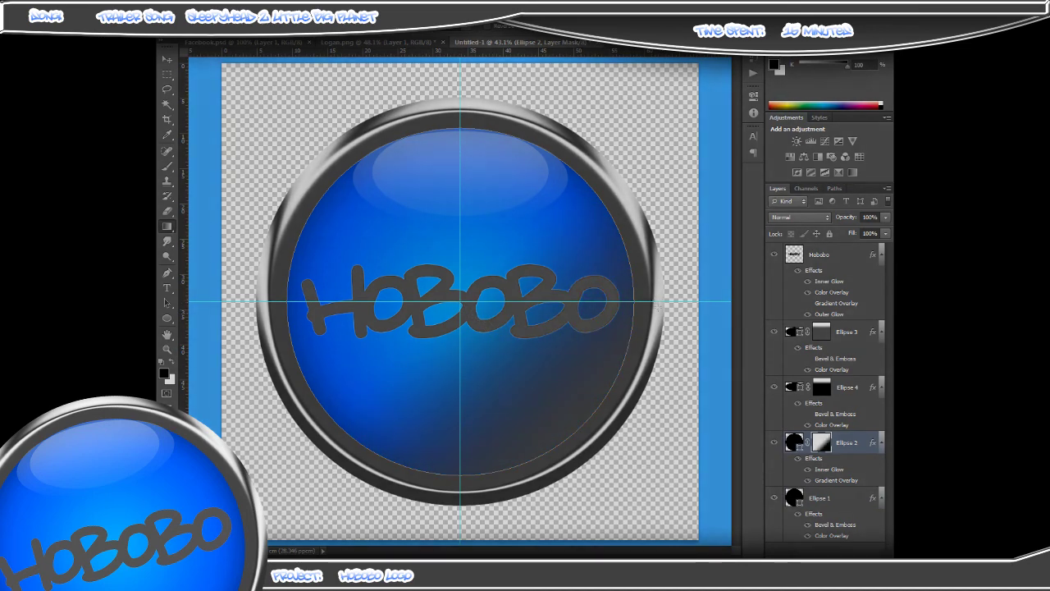
key(ctrl+z)
- Edit the gradient's left stop, redraw the mask gradient from lower right, then undo it
click(237, 29)
click(238, 28)
click(205, 29)
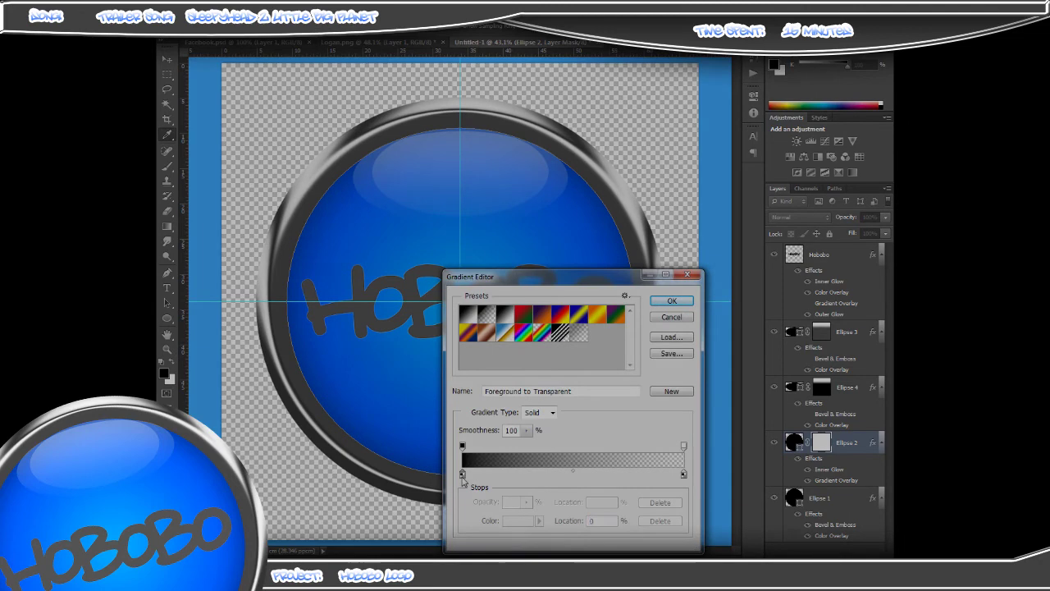
double_click(462, 476)
click(806, 365)
click(671, 300)
drag(587, 418, 469, 308)
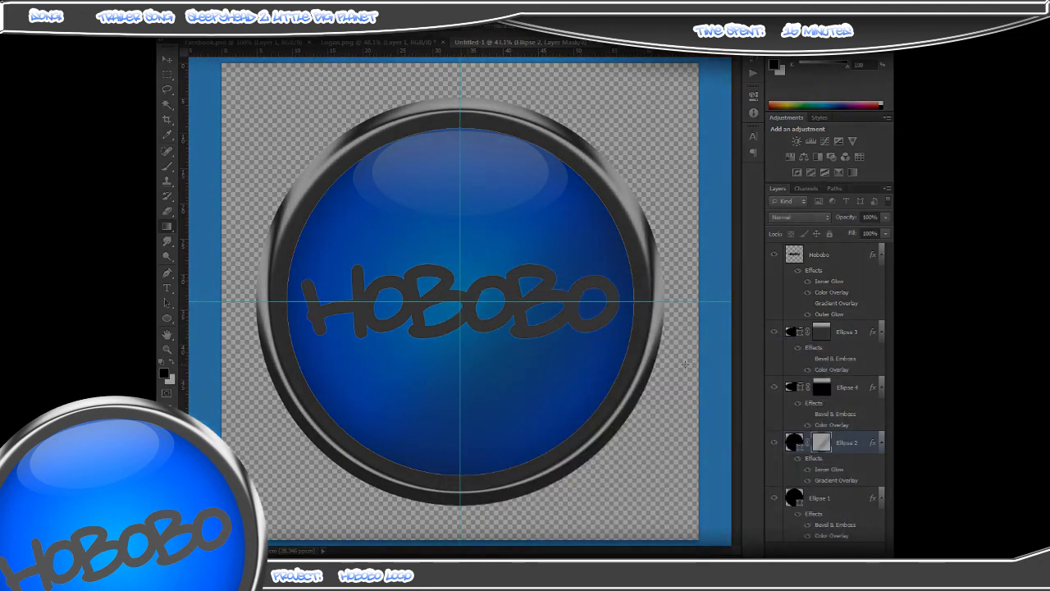
key(ctrl+z)
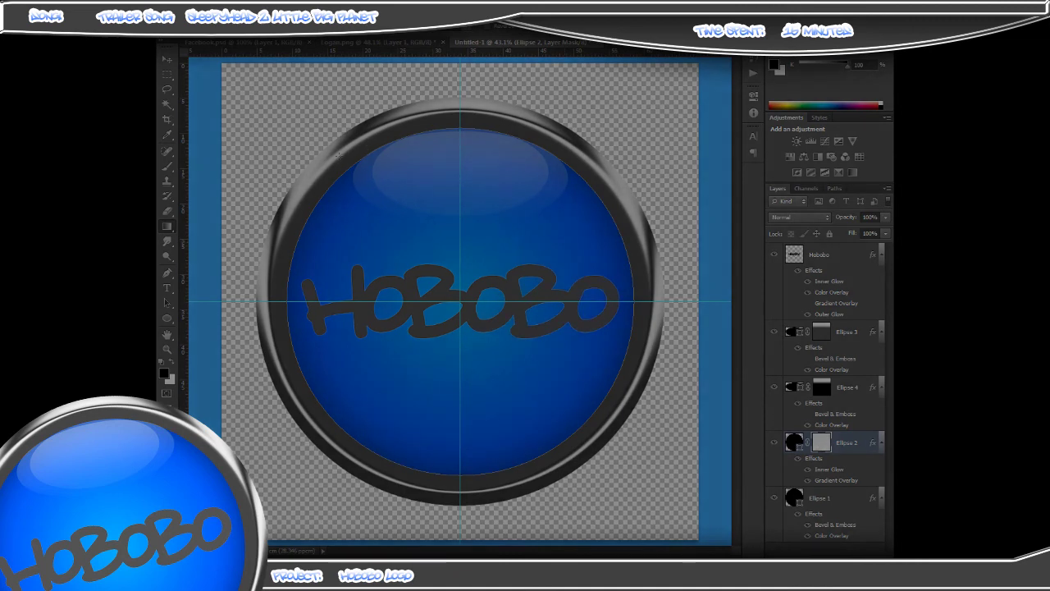
key(ctrl+z)
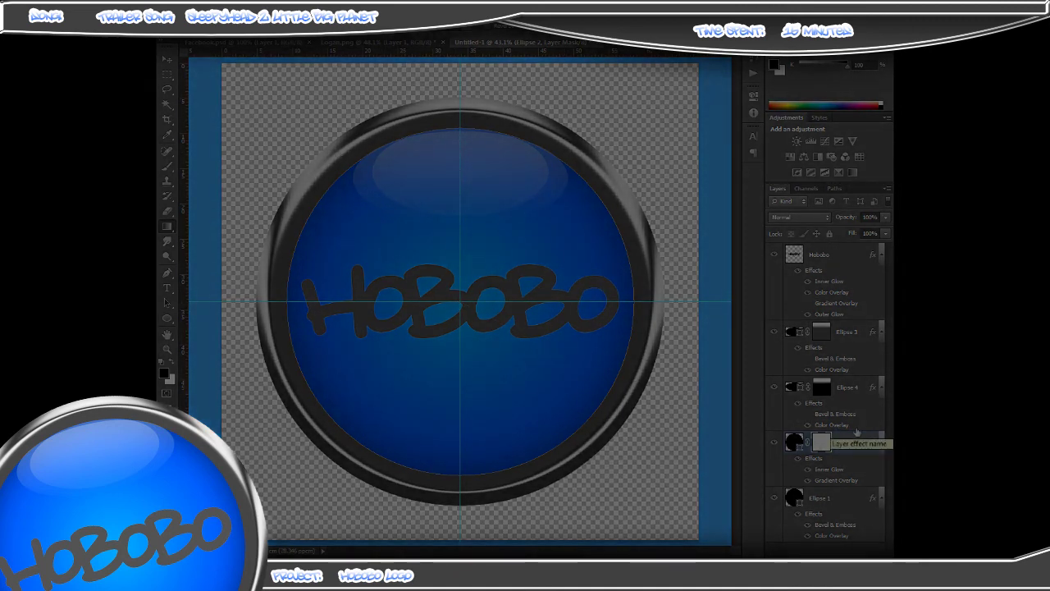
- Delete Ellipse 2's mask and create a new empty Layer 1 above it
double_click(822, 442)
right_click(821, 442)
click(767, 460)
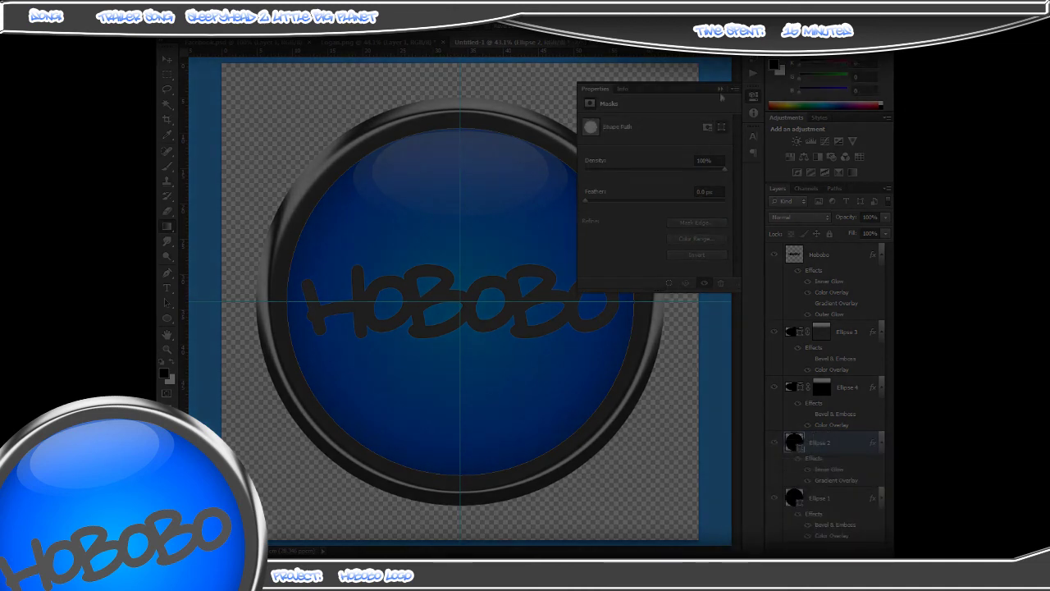
key(ctrl+shift+alt+n)
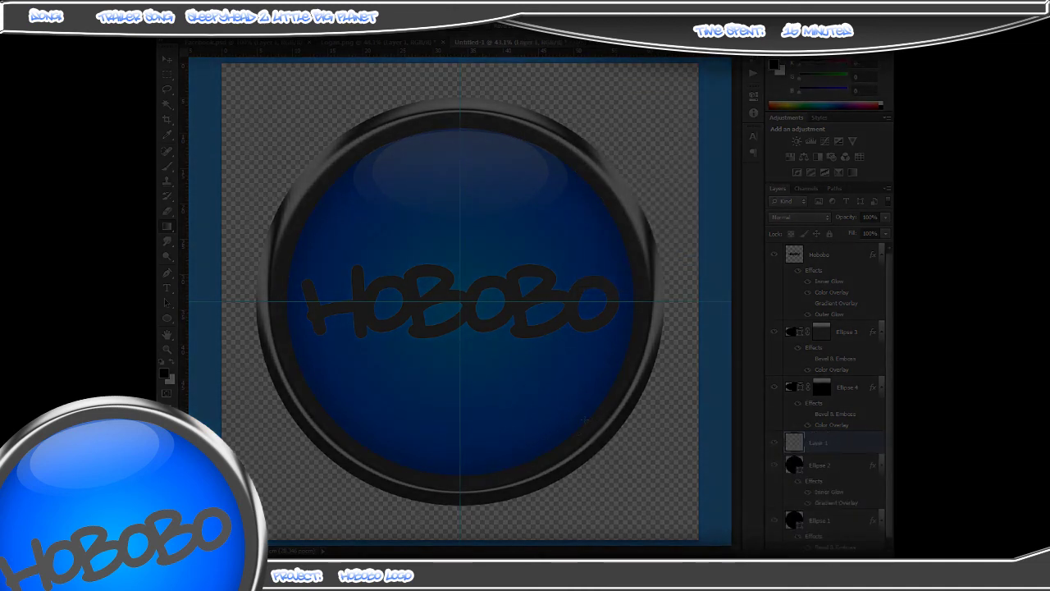
- Drag a grey gradient from the circle's lower right on Layer 1 and move it beneath Ellipse 2
drag(584, 422, 585, 424)
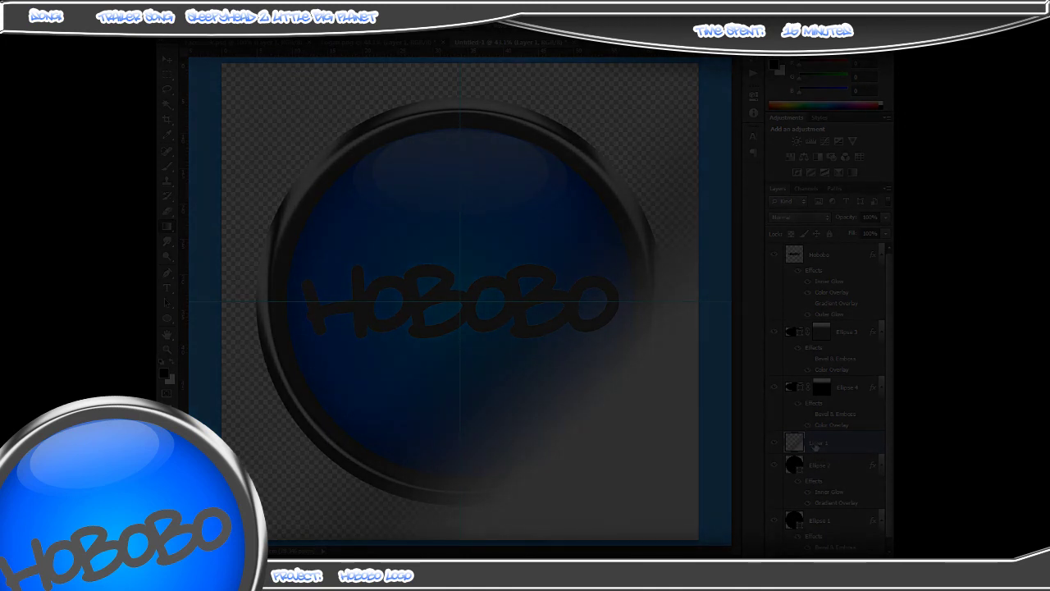
mouse_move(816, 447)
mouse_down()
mouse_move(796, 492)
mouse_move(818, 436)
mouse_up()
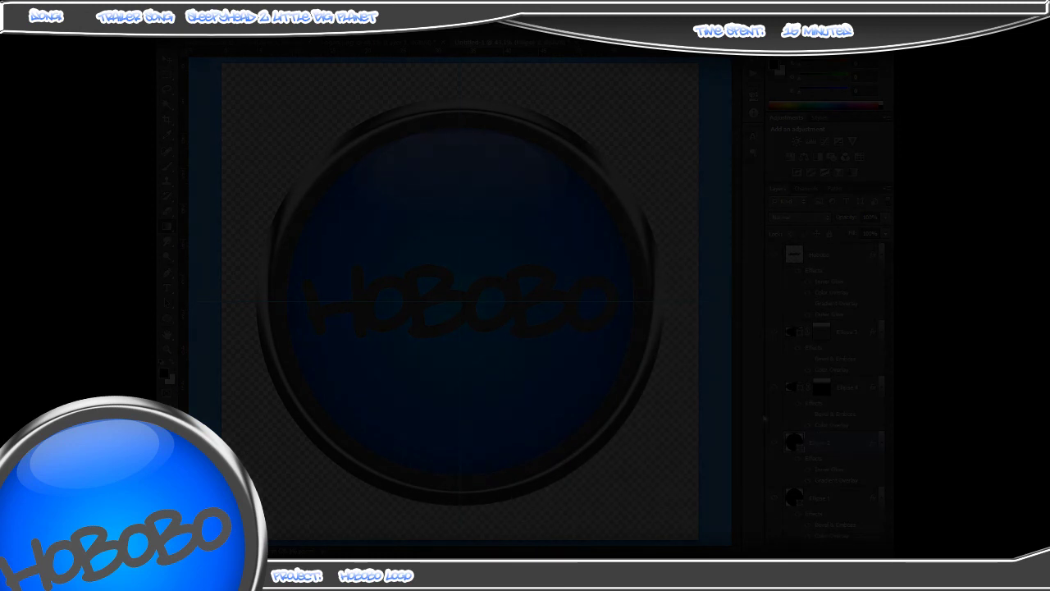